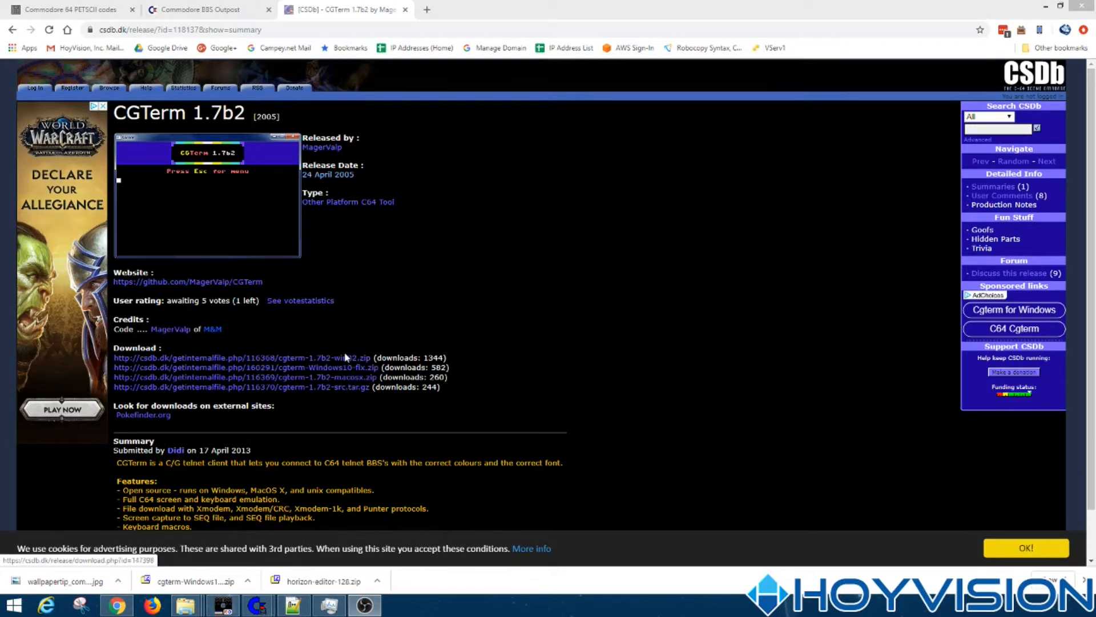
# Switch from the browser to the CGTerm folder in File Explorer and launch cgterm.exe.
pyautogui.click(1046, 6)
pyautogui.click(471, 476)
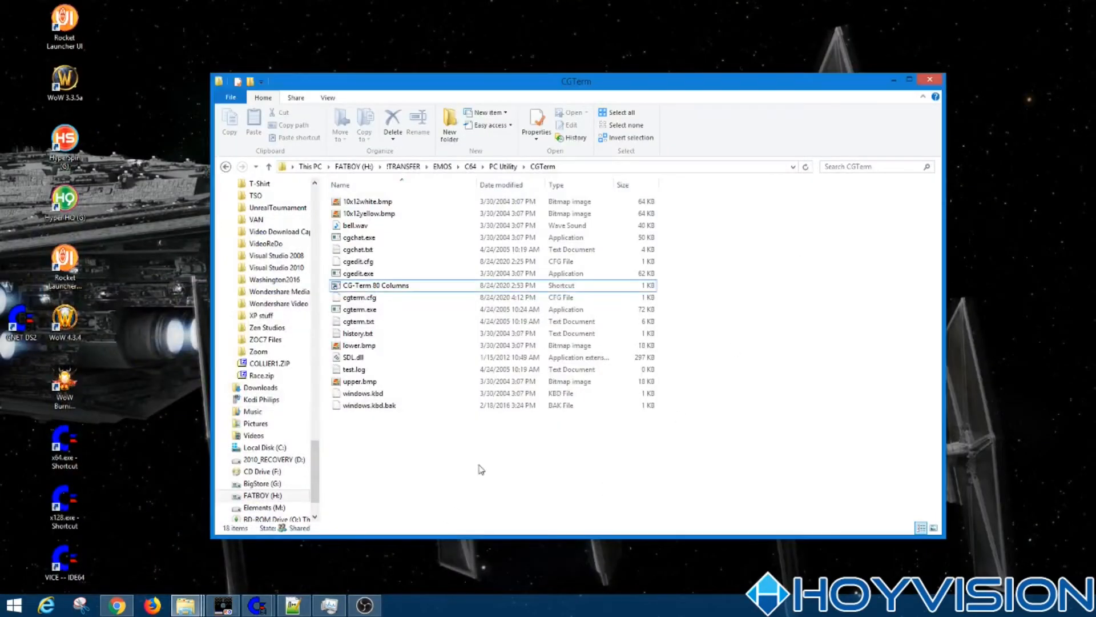
pyautogui.click(362, 288)
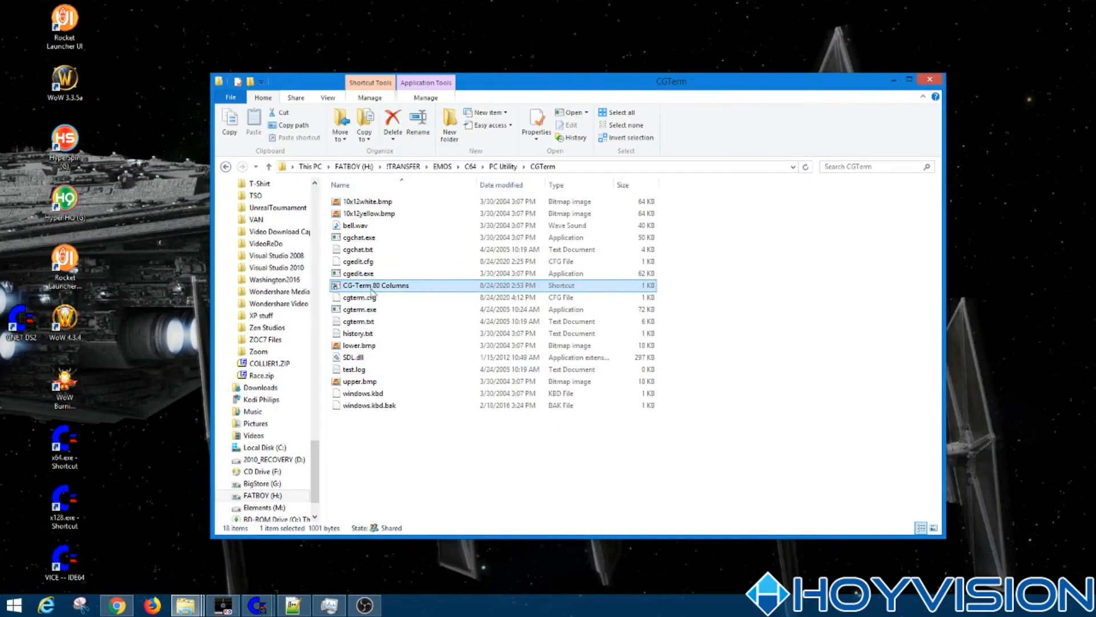
pyautogui.click(403, 444)
pyautogui.click(358, 311)
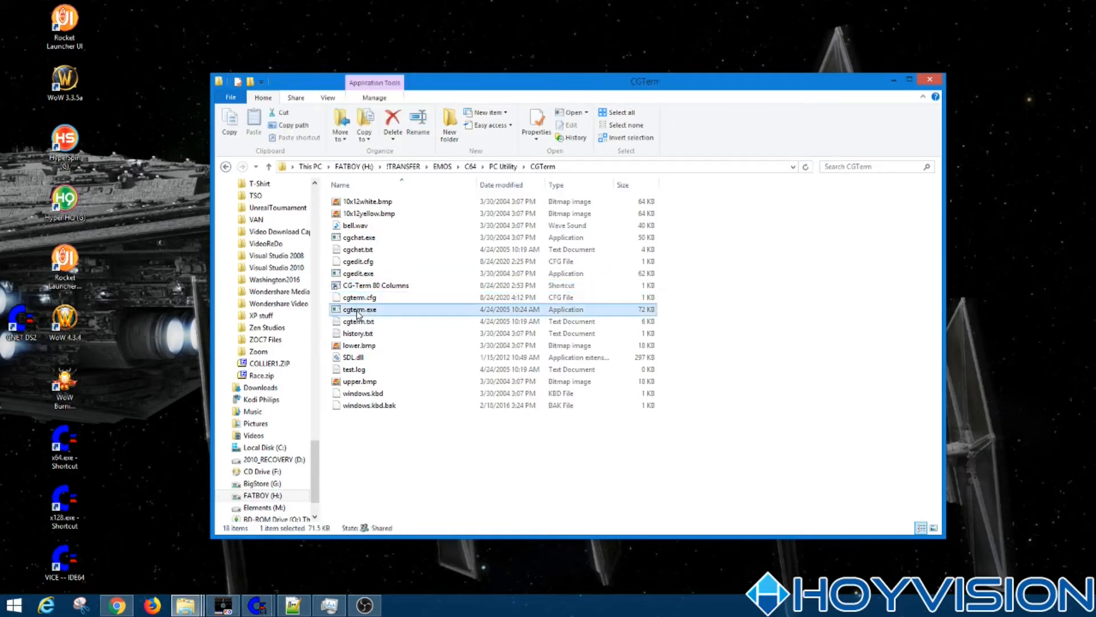
pyautogui.doubleClick(360, 311)
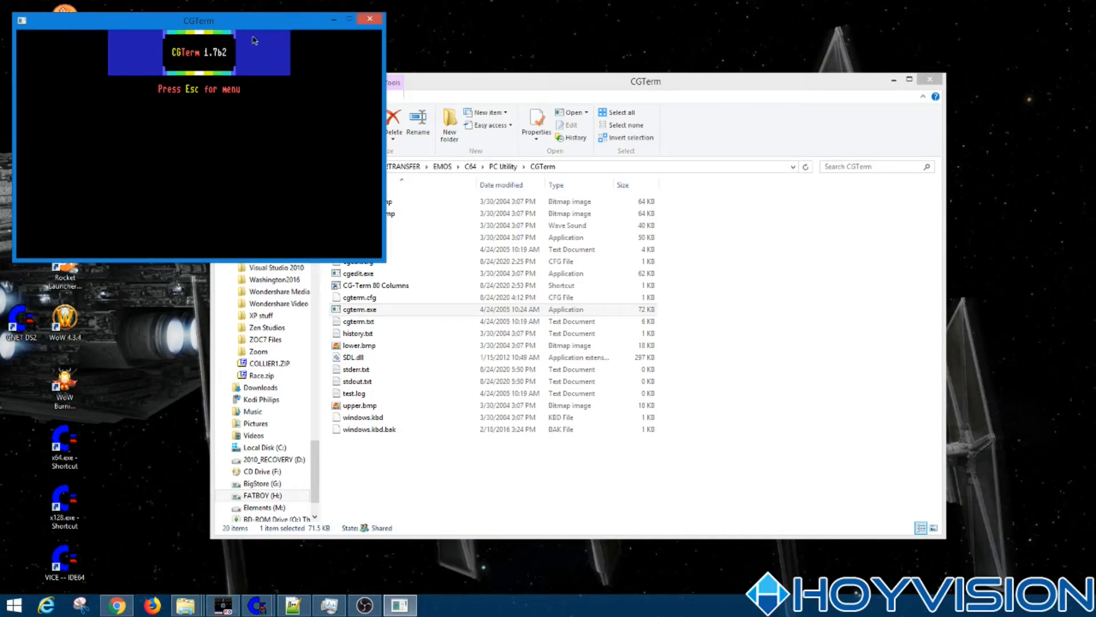
# Move the CGTerm window over the folder window to inspect its start screen and close the program.
pyautogui.moveTo(246, 24); pyautogui.dragTo(417, 61)
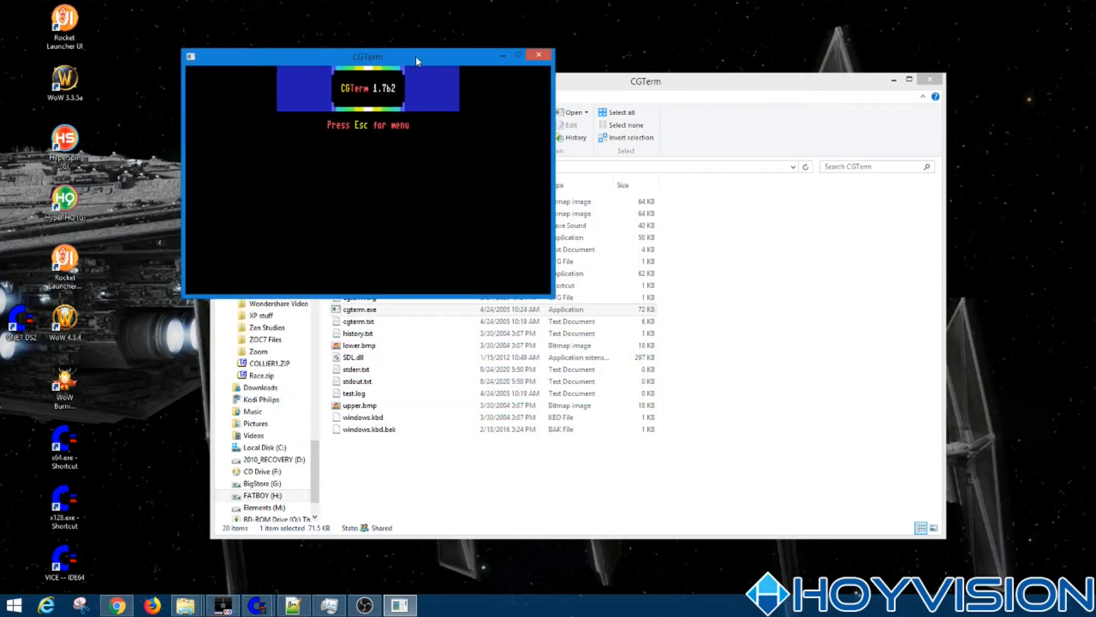
pyautogui.moveTo(400, 57); pyautogui.dragTo(355, 63)
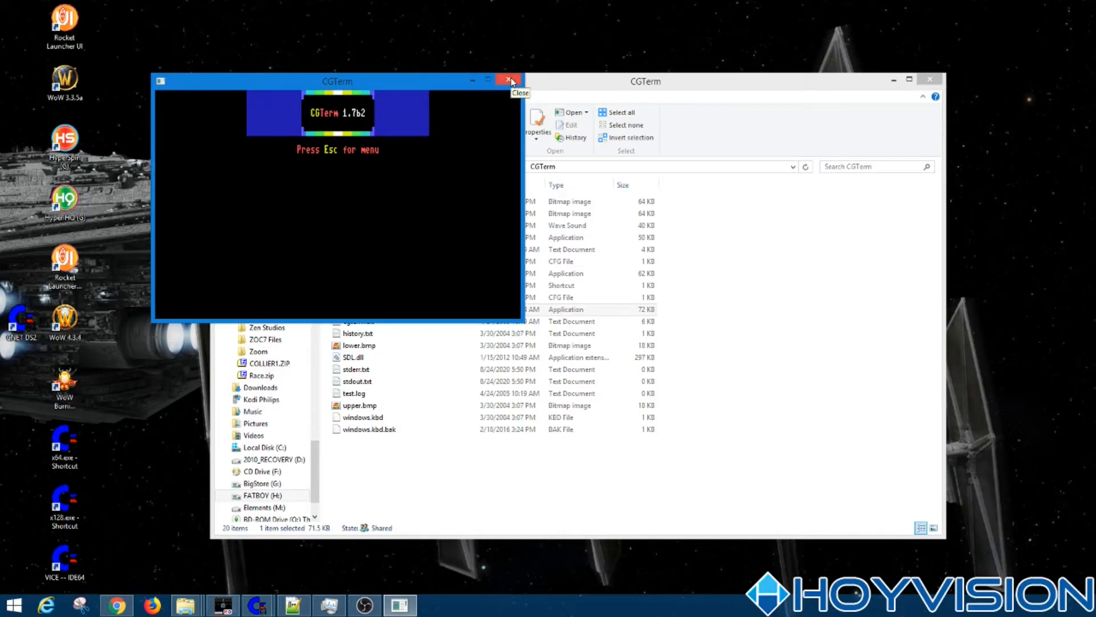
pyautogui.click(512, 81)
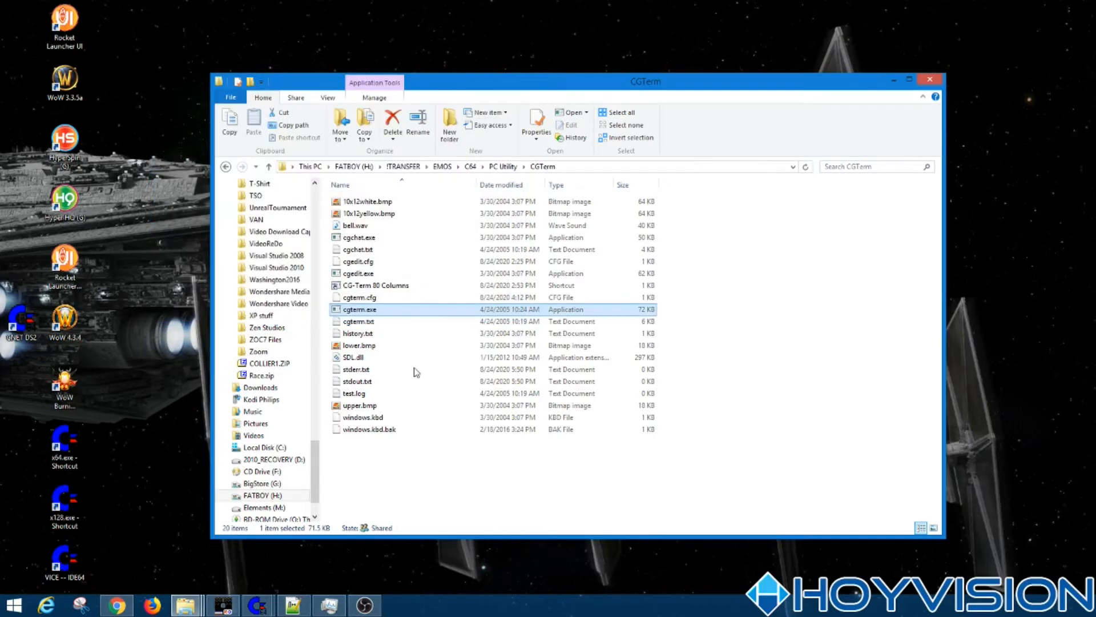
# Open cgterm.cfg from the CGTerm folder for editing in Notepad++.
pyautogui.click(363, 297)
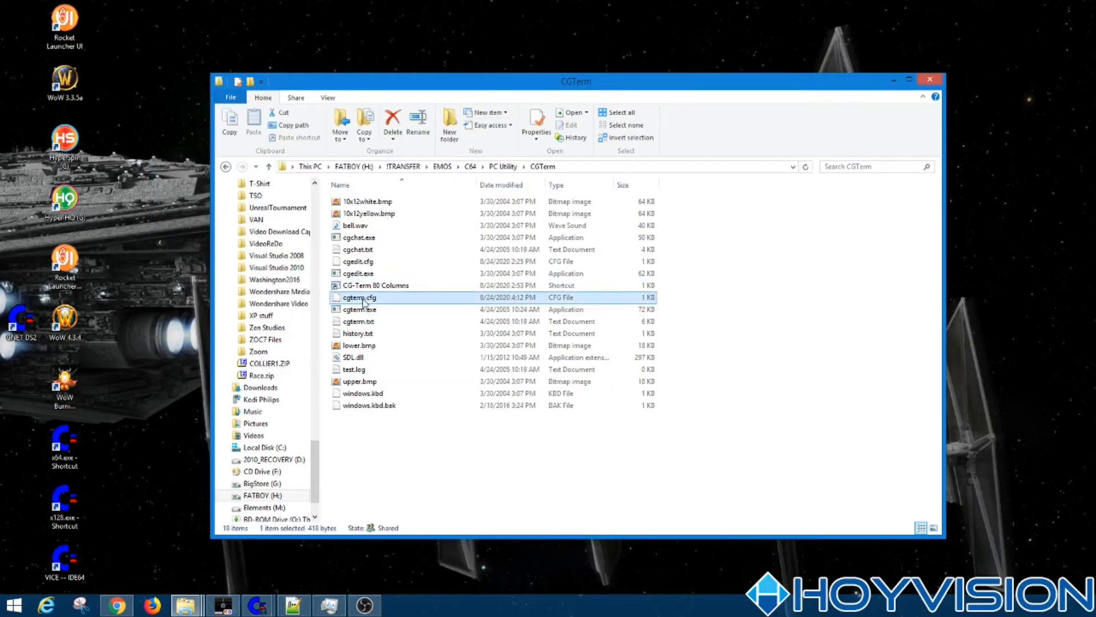
pyautogui.rightClick(352, 304)
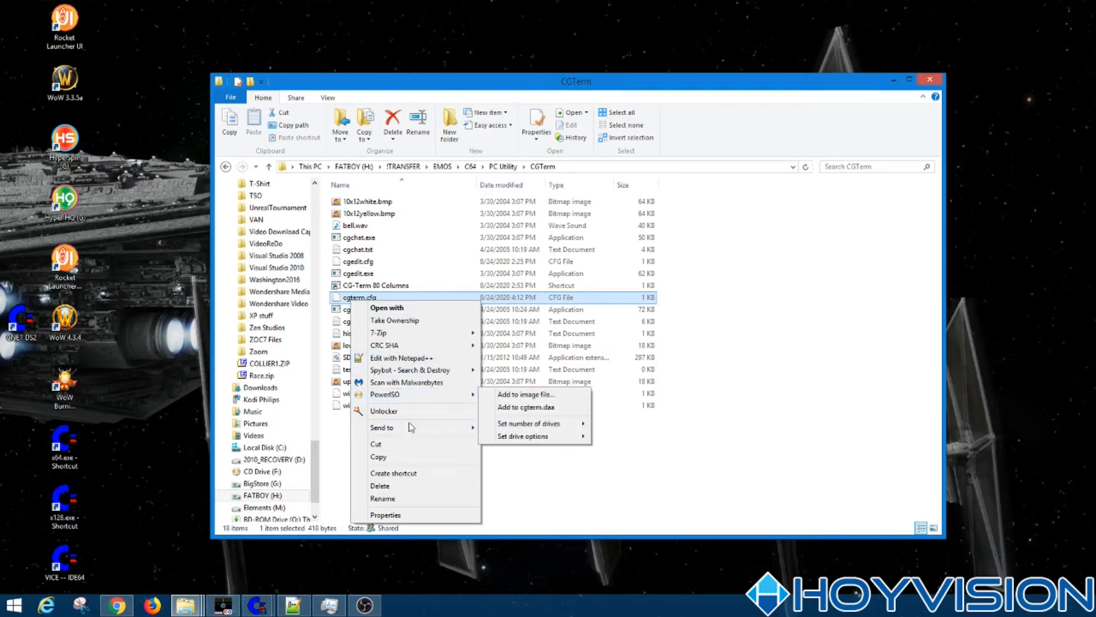
pyautogui.click(420, 360)
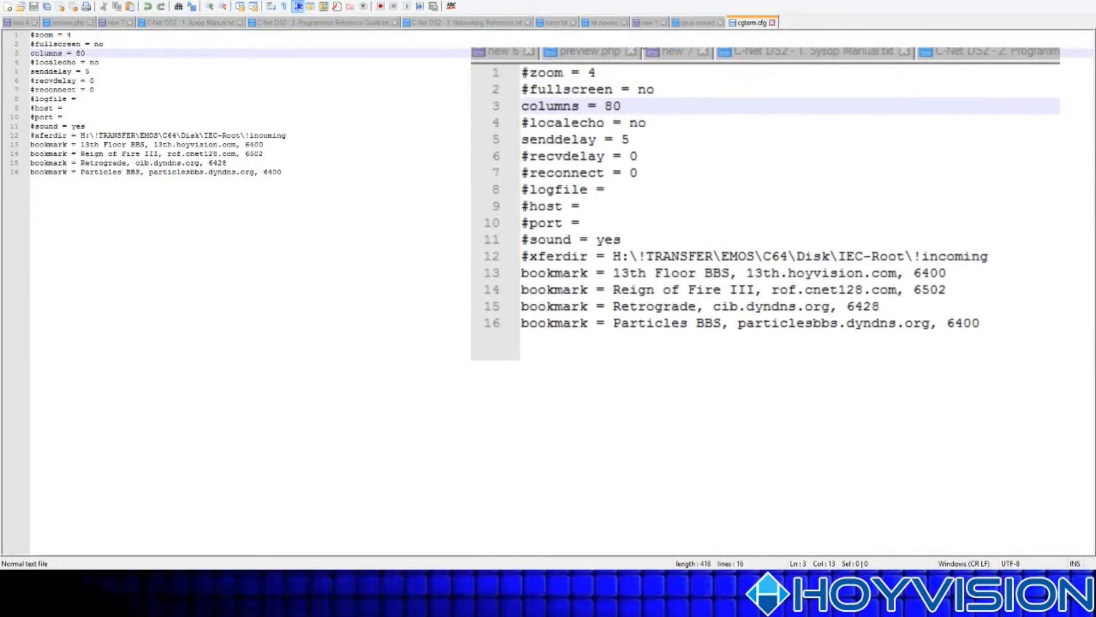
# Examine the zoom, fullscreen, columns, xferdir and bookmark entries in cgterm.cfg.
pyautogui.click(83, 36)
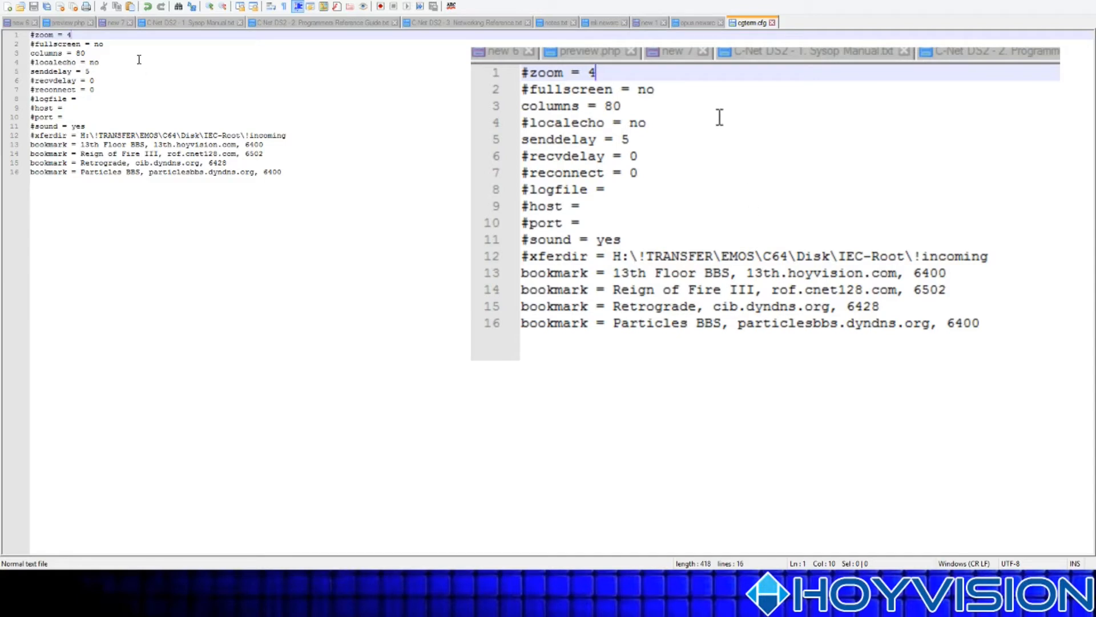
pyautogui.click(663, 90)
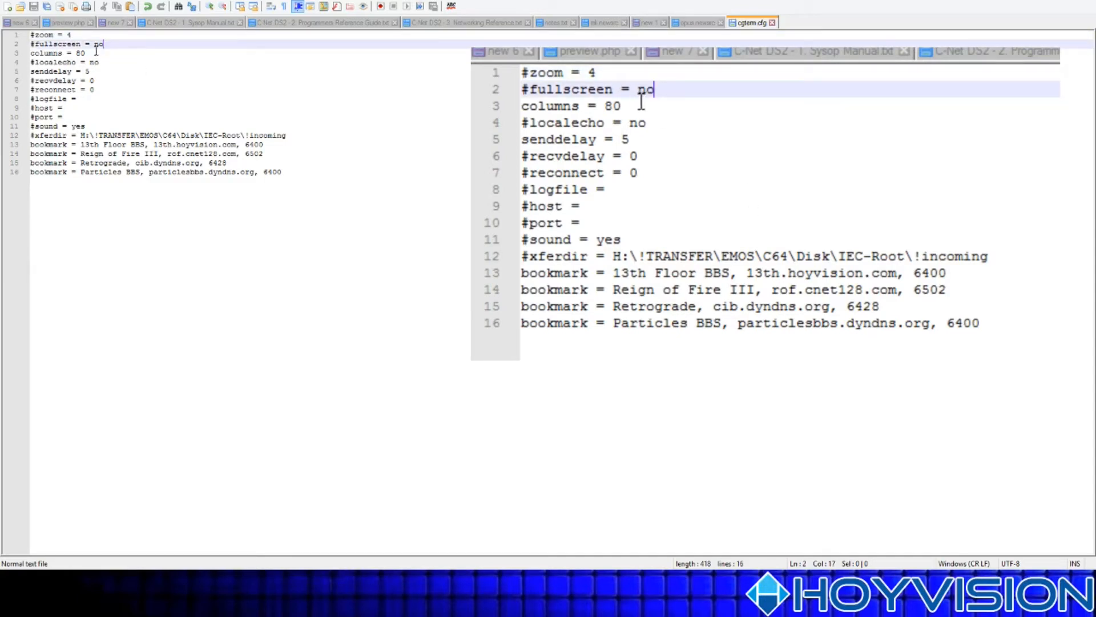
pyautogui.click(98, 55)
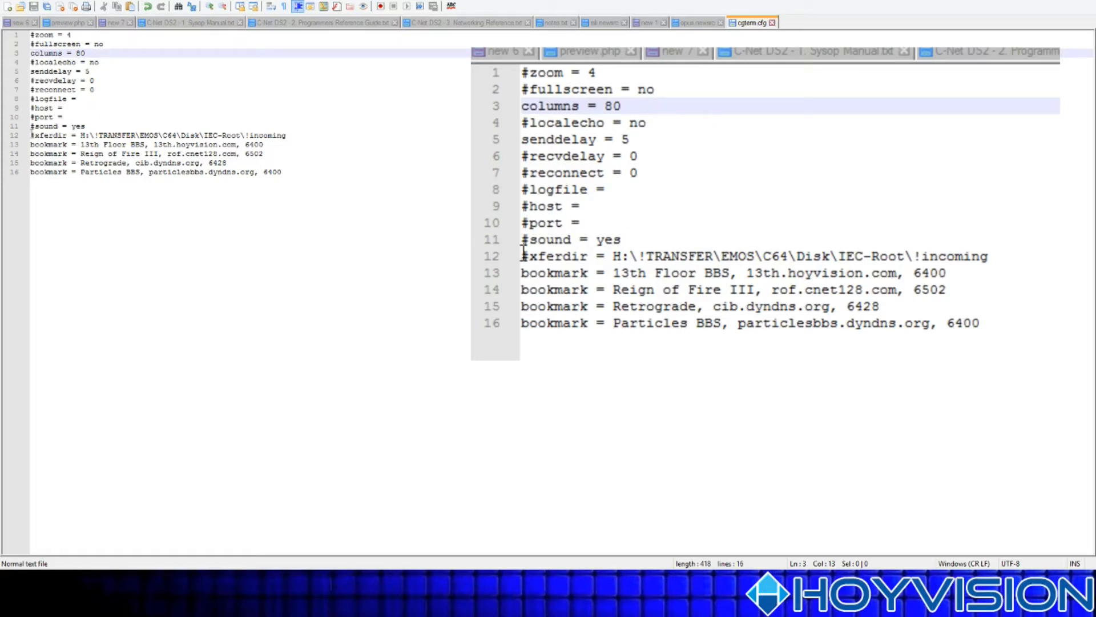
pyautogui.moveTo(30, 135); pyautogui.dragTo(344, 131)
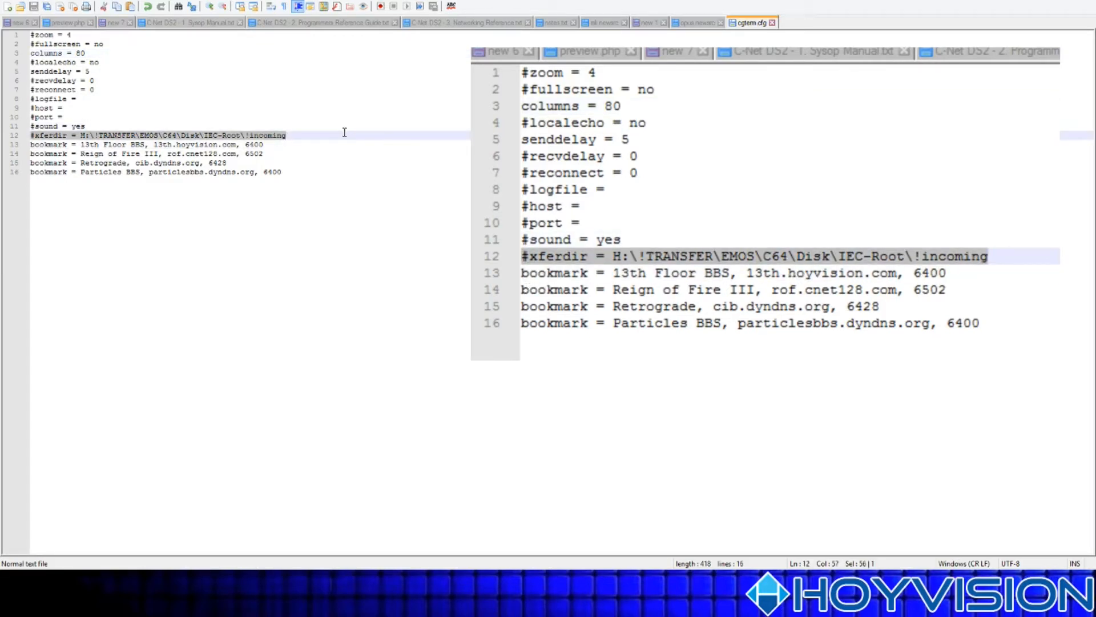
pyautogui.click(342, 134)
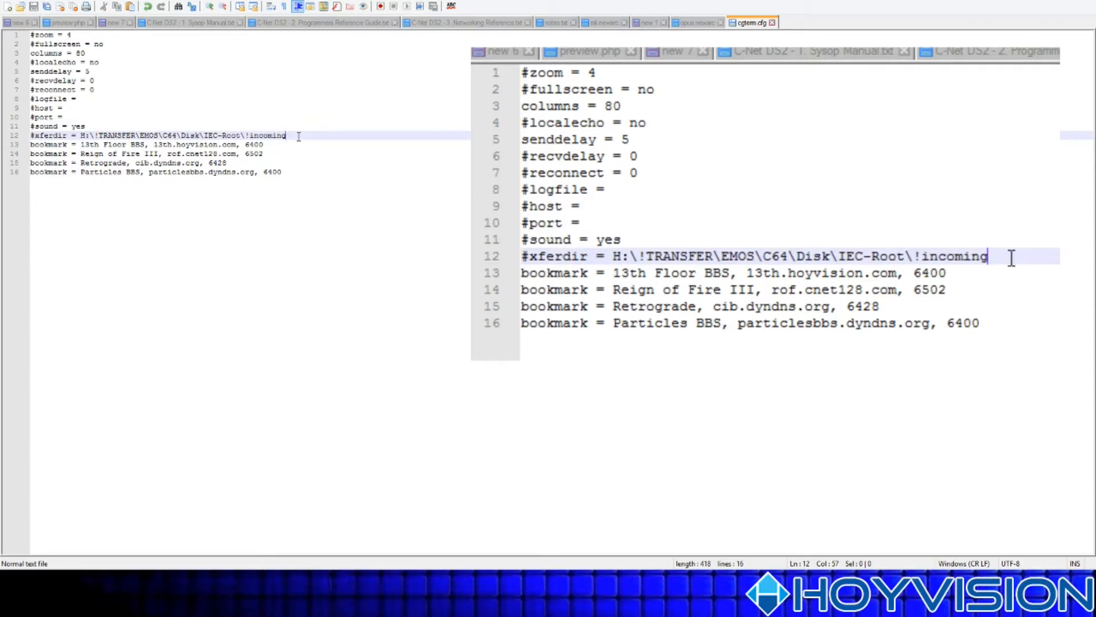
pyautogui.press('Down')
pyautogui.press('Home')
pyautogui.hotkey('shift', 'Down')
pyautogui.hotkey('shift', 'Down')
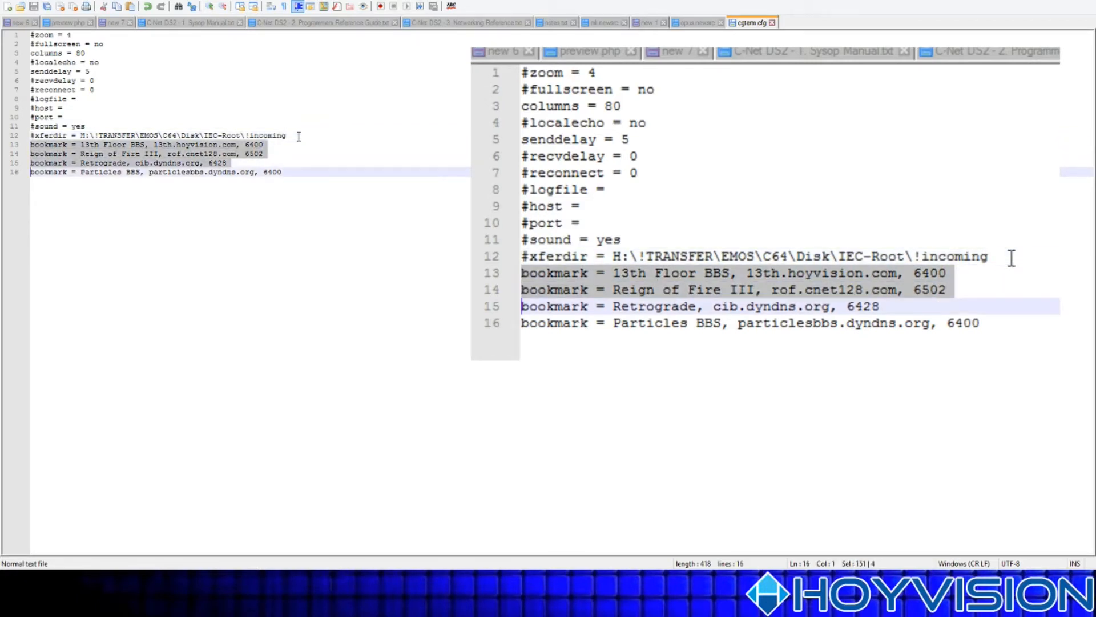
pyautogui.hotkey('shift', 'Down')
pyautogui.hotkey('shift', 'End')
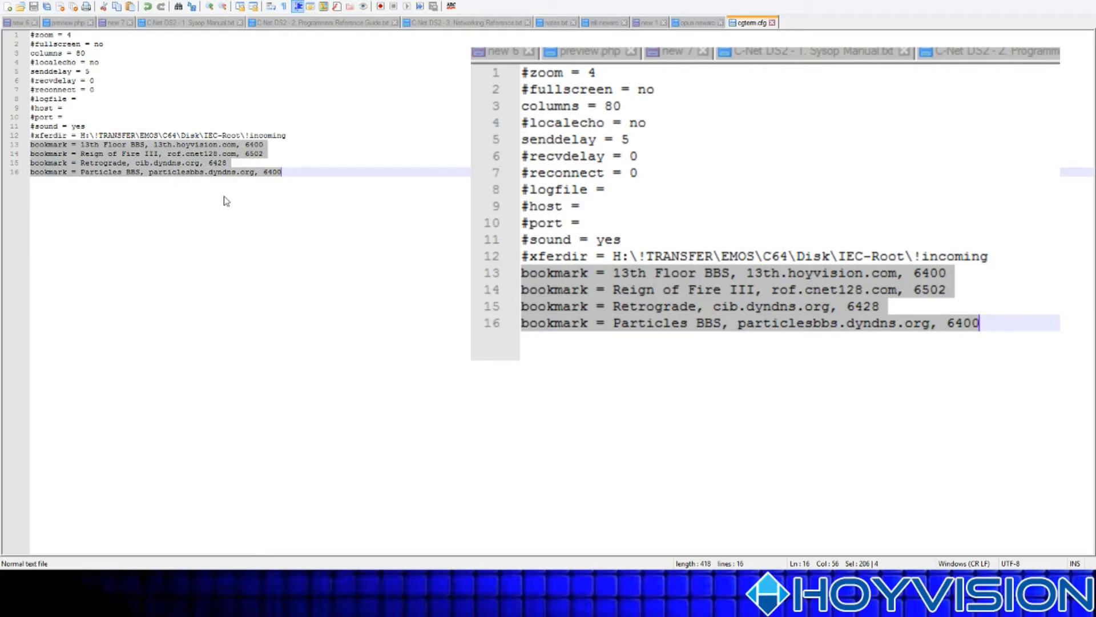
# Start a new bookmark entry named 8-Bit Playground on its own line below the 13th Floor BBS bookmark.
pyautogui.click(276, 143)
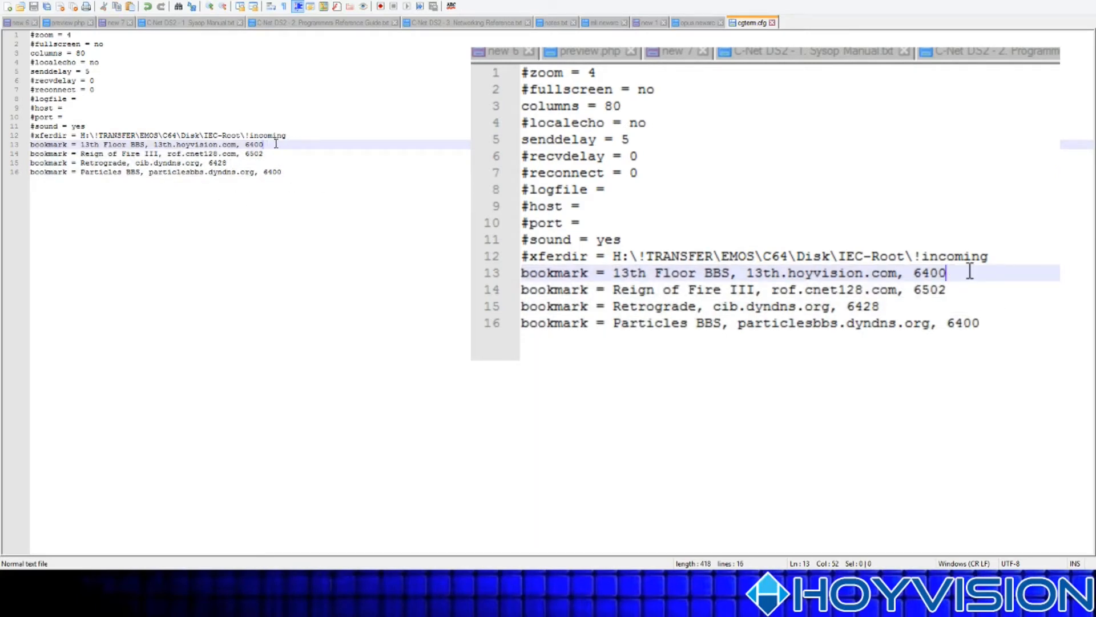
pyautogui.press('Return')
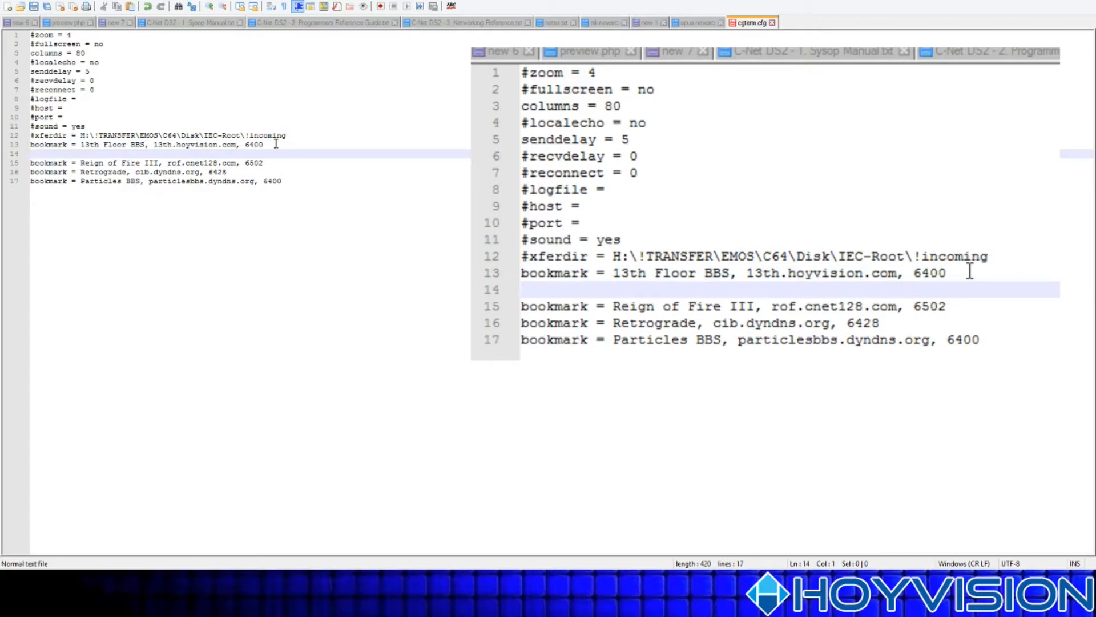
pyautogui.write('bookmark ')
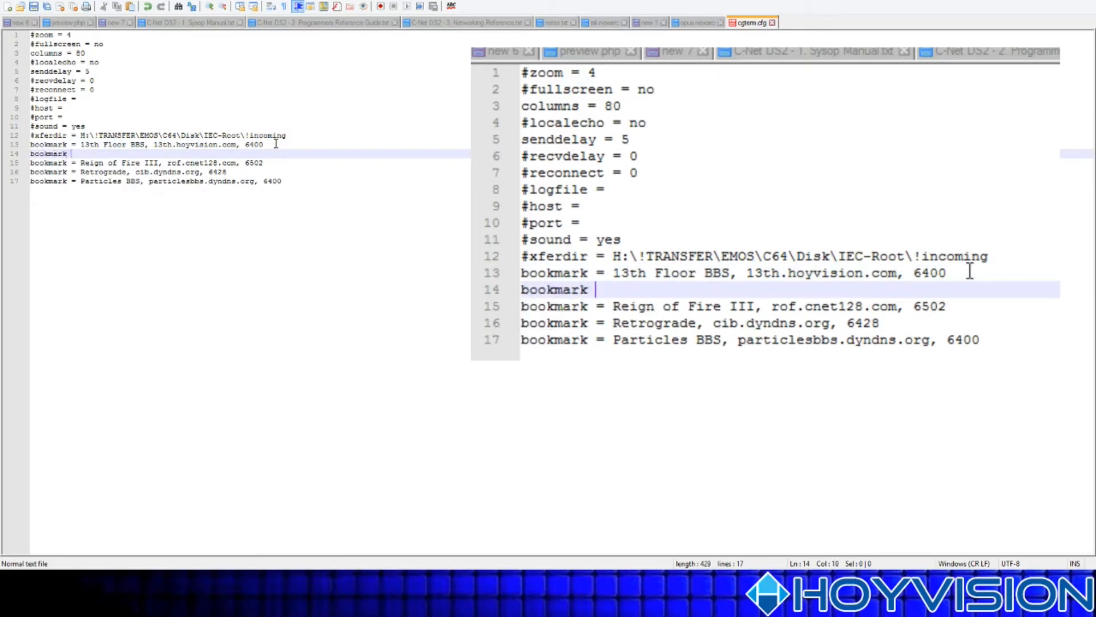
pyautogui.write('=')
pyautogui.write(' 8')
pyautogui.write('-Bit ')
pyautogui.write('Ok')
pyautogui.press('BackSpace')
pyautogui.press('BackSpace')
pyautogui.write('Playground, ')
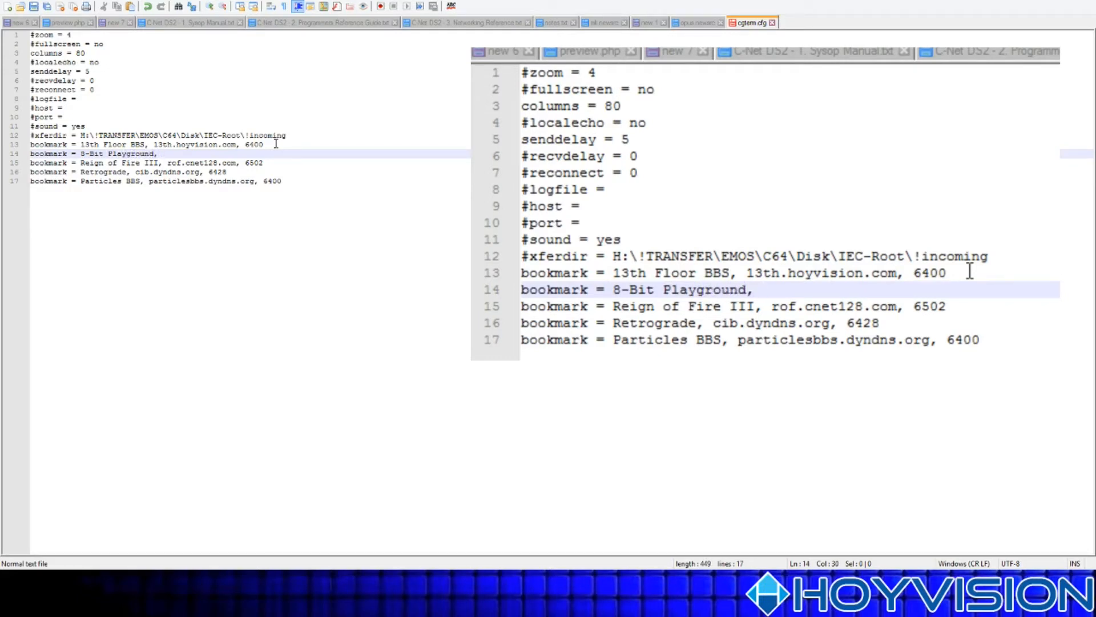
# Complete the 8-Bit Playground bookmark with host 8bit.hoyvision.com and port 6400, and save cgterm.cfg.
pyautogui.write('8bit.hoyvision.com')
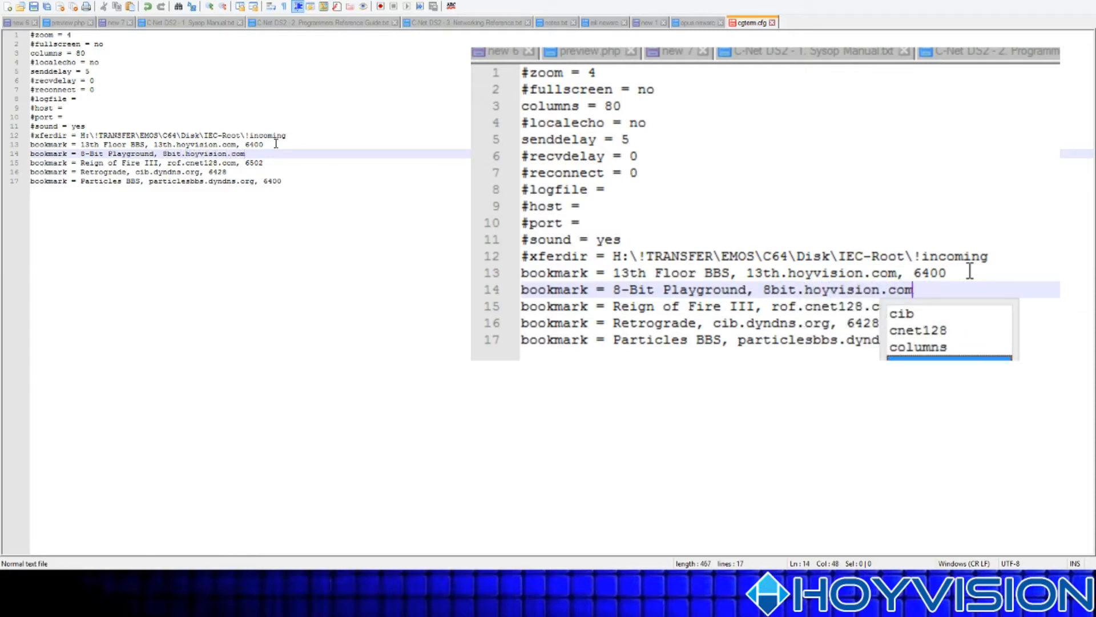
pyautogui.write(', ')
pyautogui.write('6400')
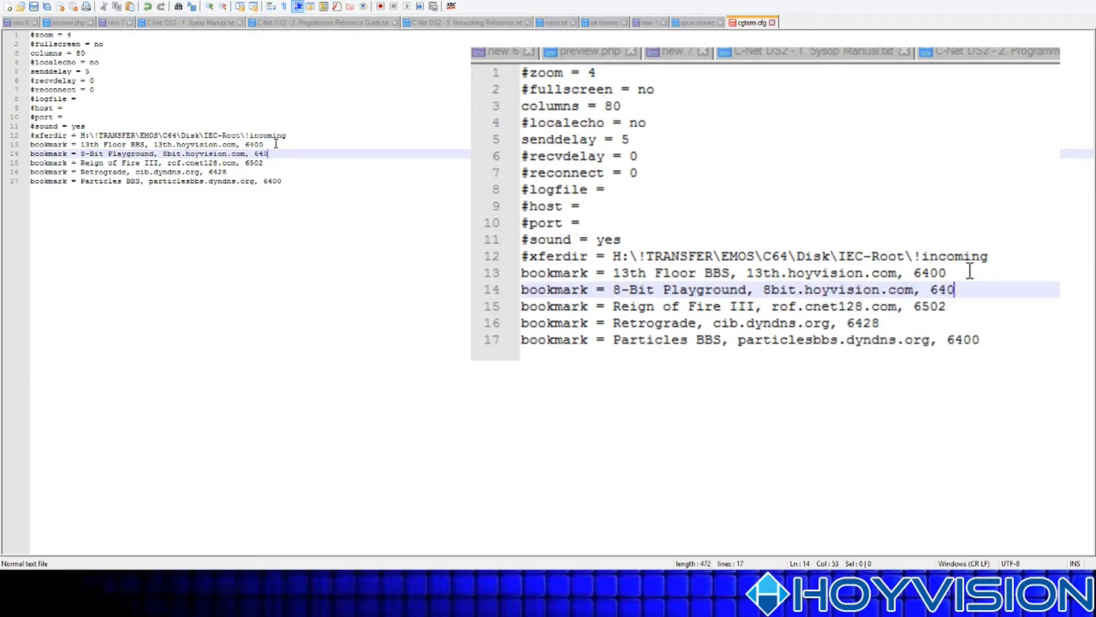
pyautogui.hotkey('ctrl', 's')
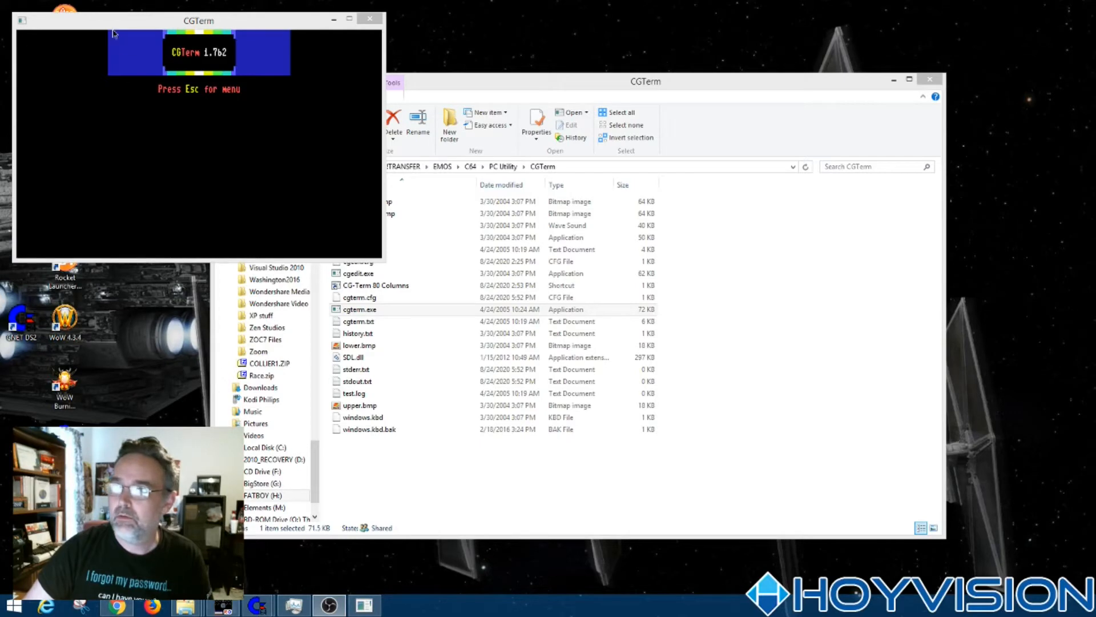
# Check the bookmarks list in CGTerm and close the program.
pyautogui.click(167, 72)
pyautogui.moveTo(123, 19); pyautogui.dragTo(214, 142)
pyautogui.press('Escape')
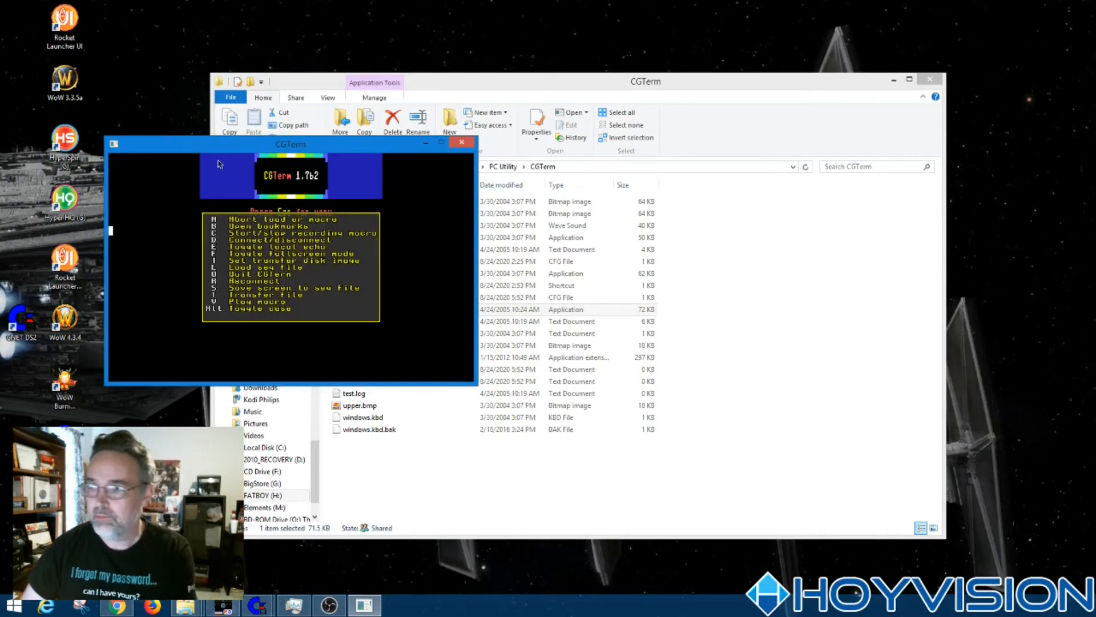
pyautogui.press('b')
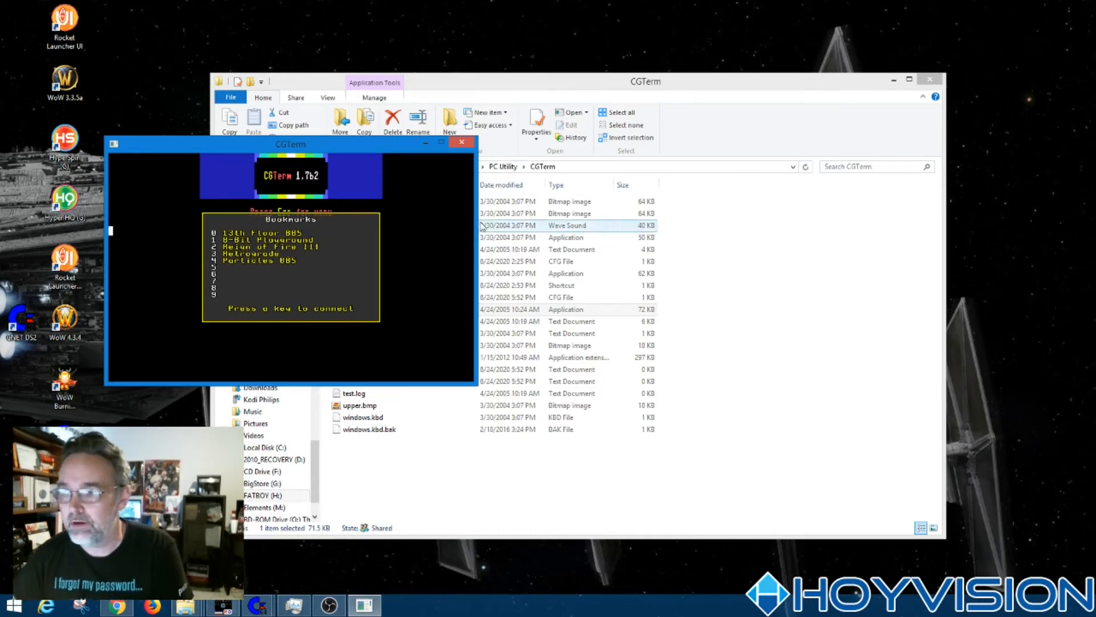
pyautogui.press('Escape')
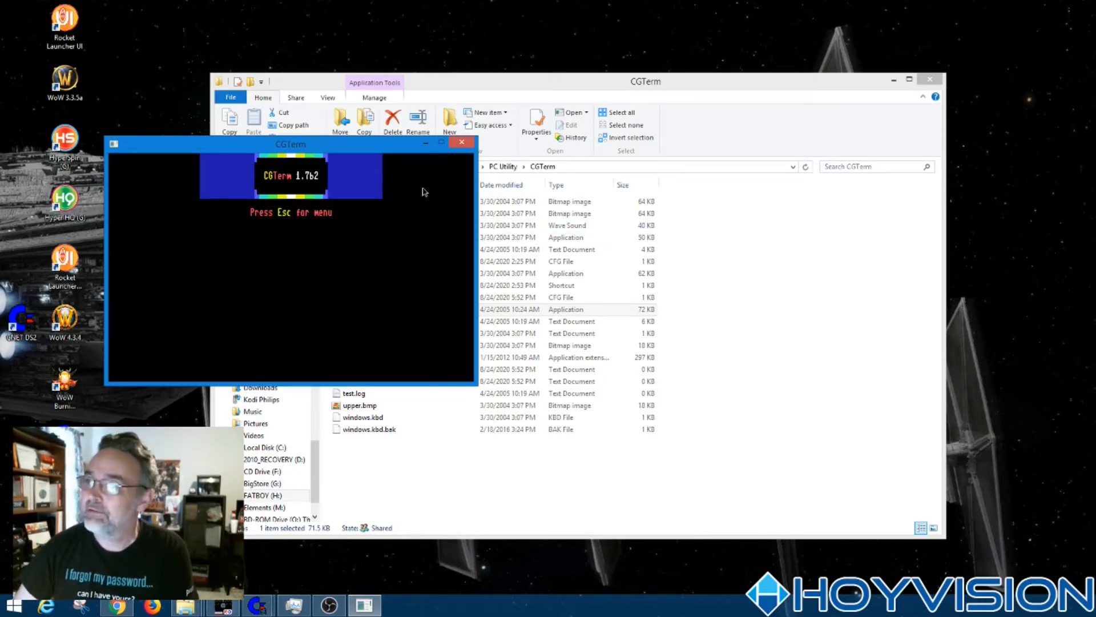
pyautogui.click(465, 143)
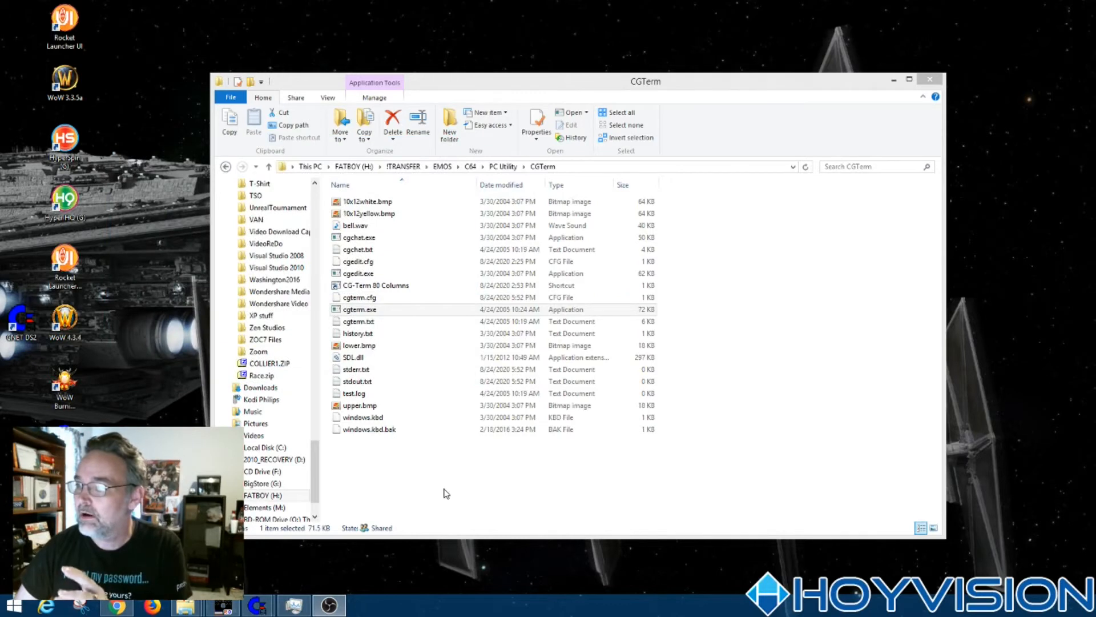
# Delete the CG-Term 80 Columns shortcut from the CGTerm folder.
pyautogui.click(367, 287)
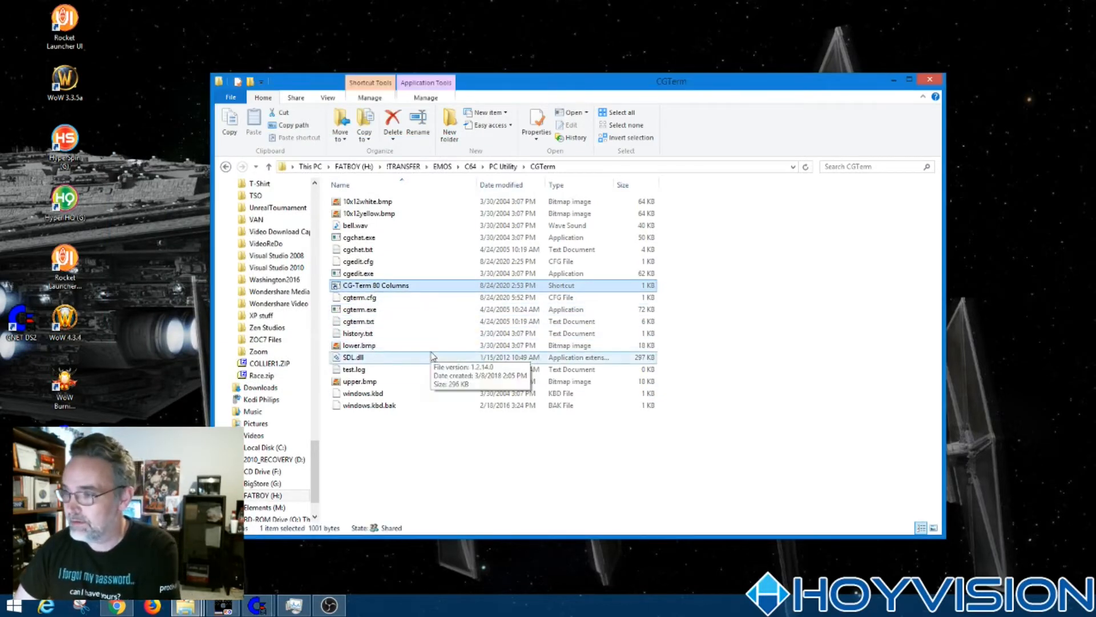
pyautogui.press('Delete')
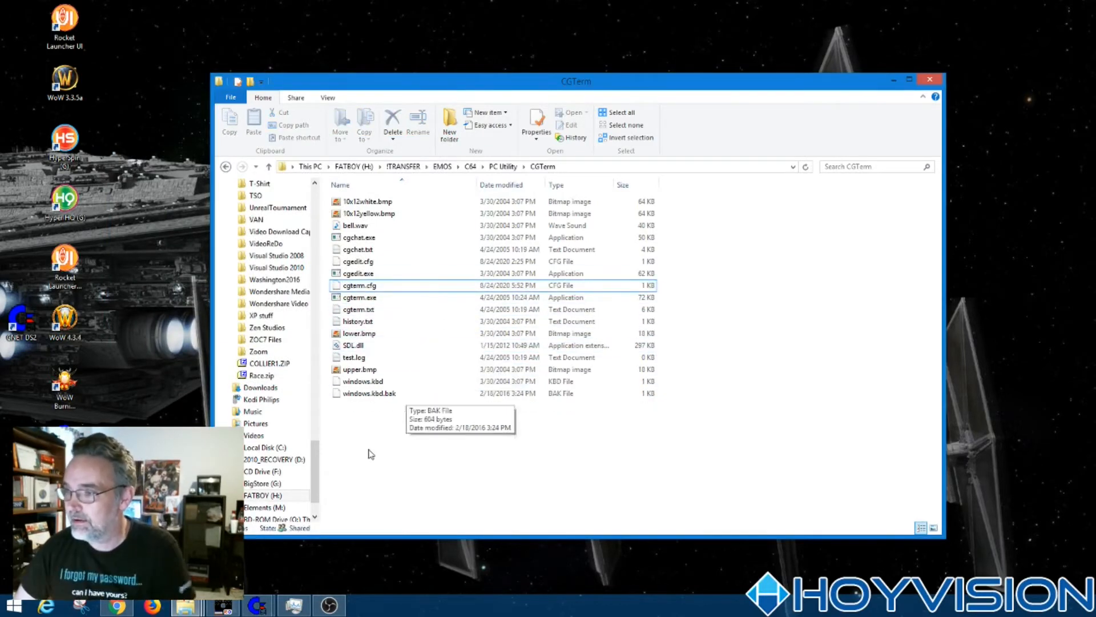
pyautogui.click(359, 275)
pyautogui.rightClick(360, 278)
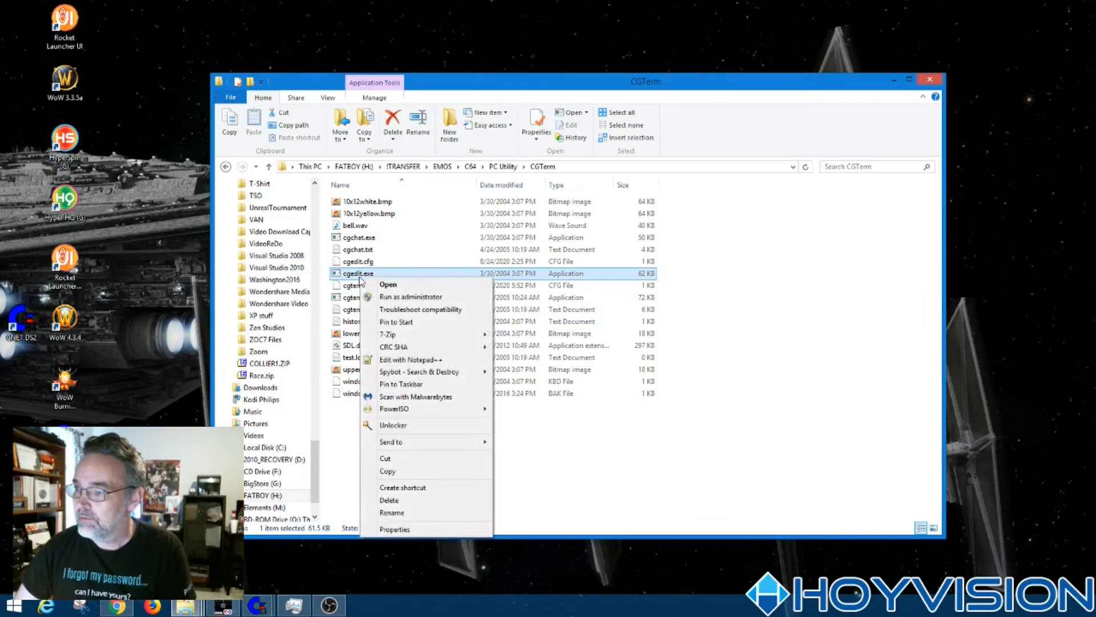
pyautogui.click(377, 476)
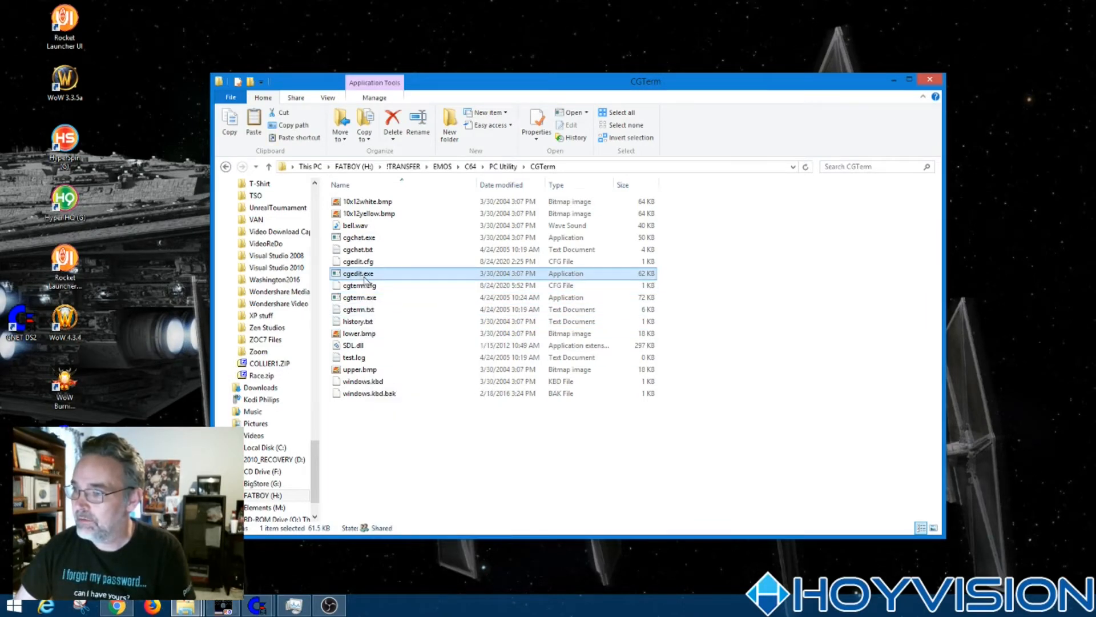
# Create a shortcut to cgterm.exe inside the CGTerm folder by copying the program and pasting it as a shortcut.
pyautogui.click(358, 298)
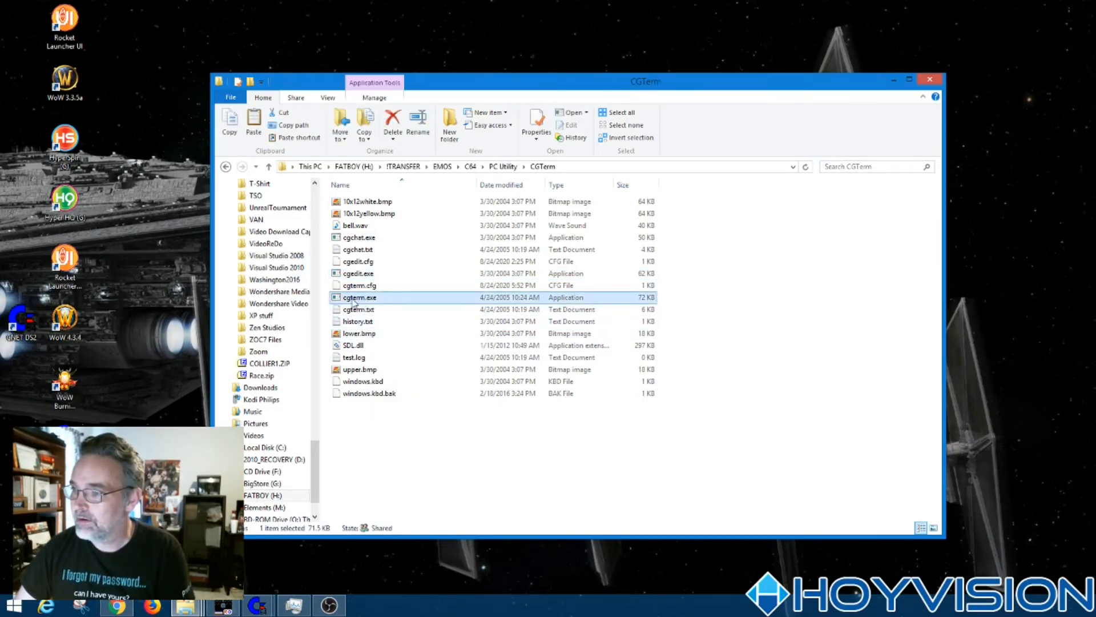
pyautogui.rightClick(354, 302)
pyautogui.click(417, 492)
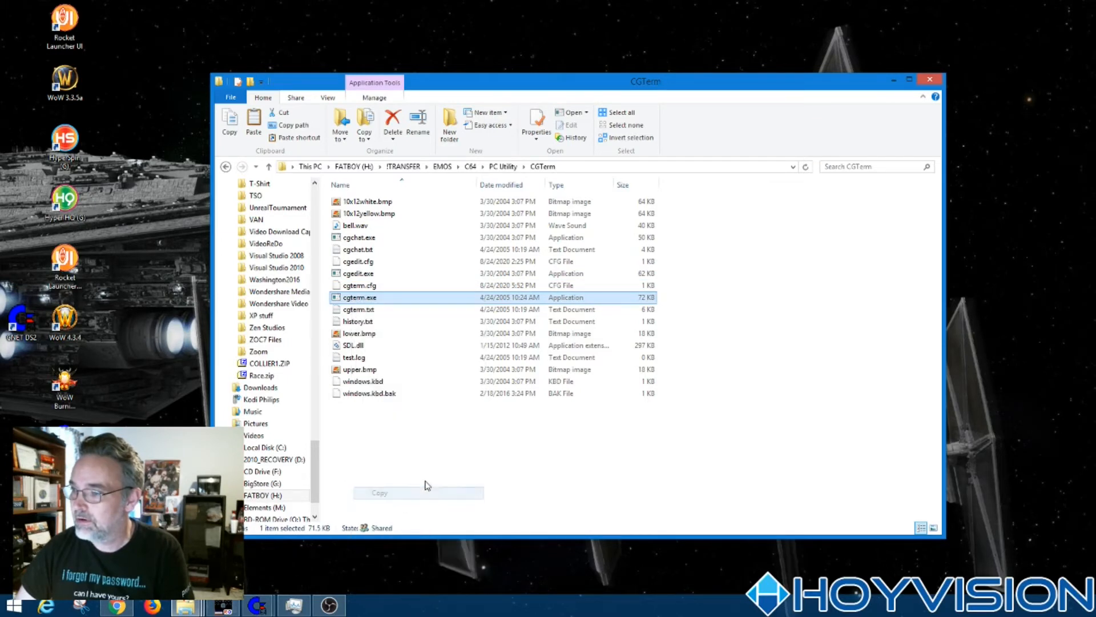
pyautogui.rightClick(420, 451)
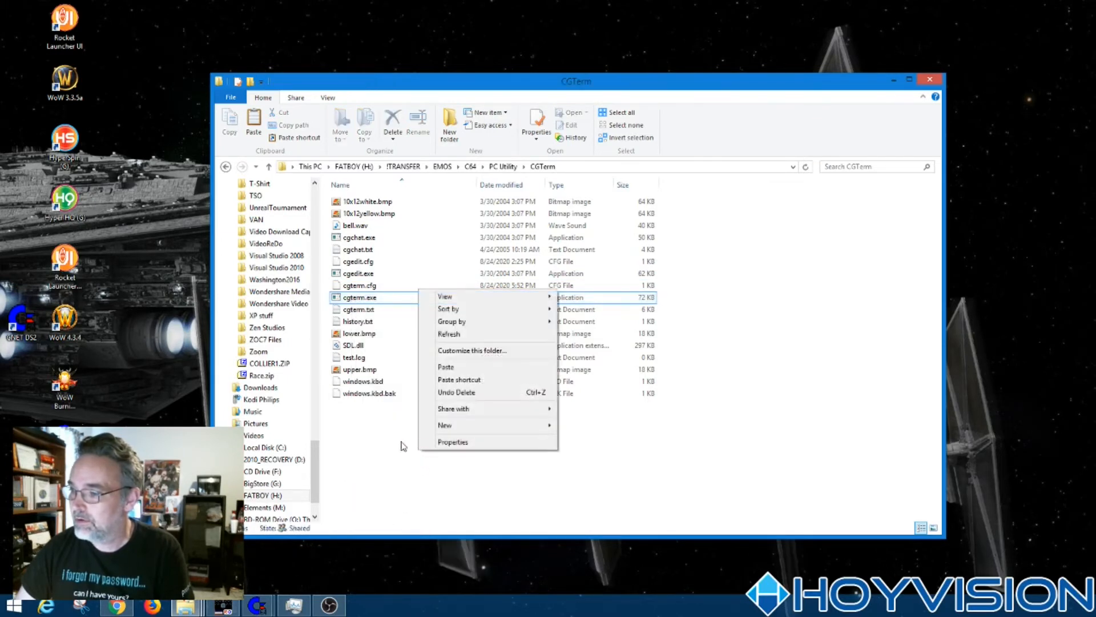
pyautogui.click(480, 378)
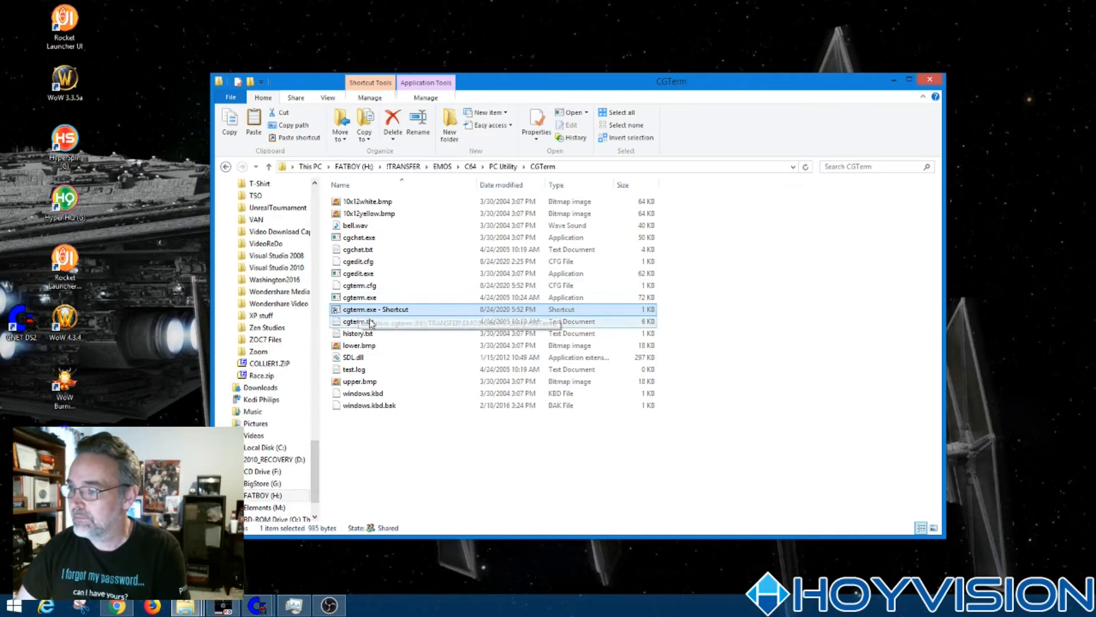
# Rename the new cgterm.exe shortcut to CGTerm - 80 Columns.
pyautogui.press('F2')
pyautogui.write('CG')
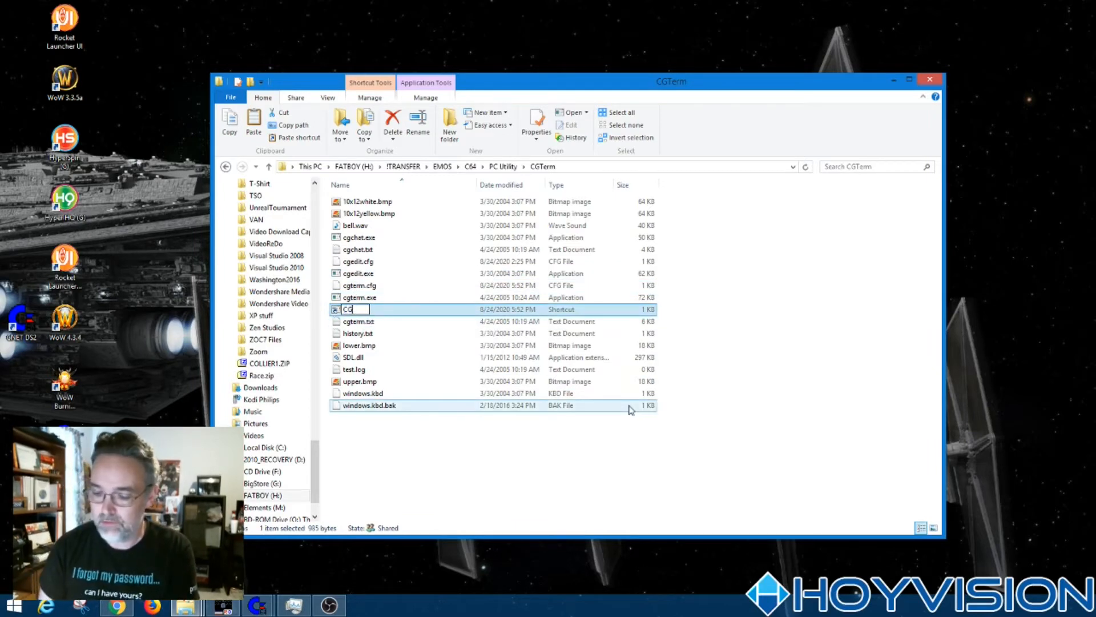
pyautogui.write('Term')
pyautogui.write(' - 80 Colu')
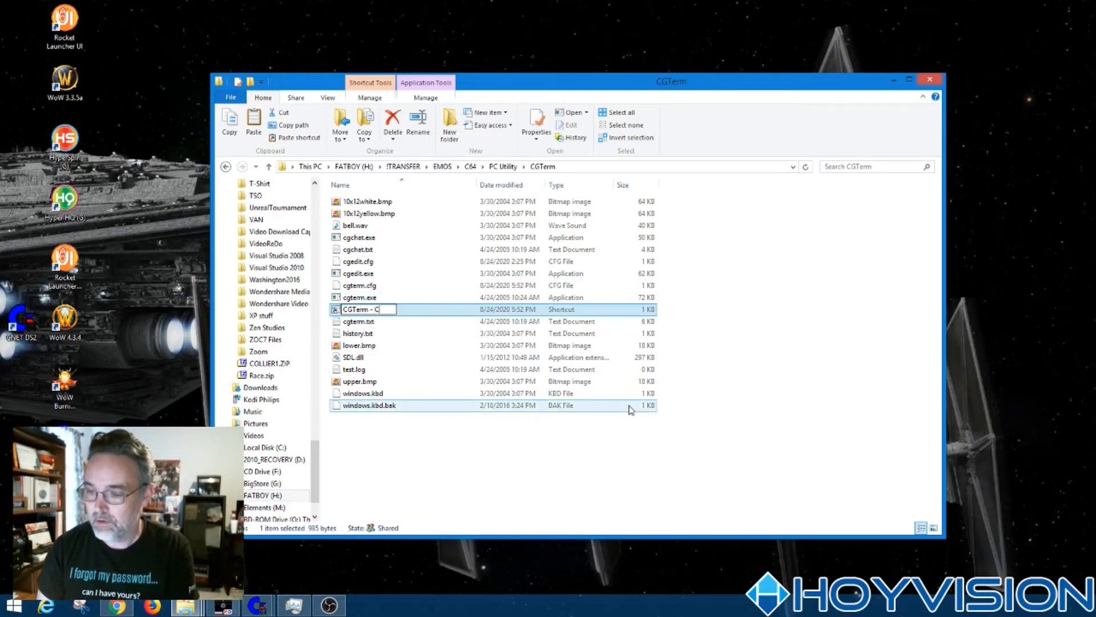
pyautogui.write('mns')
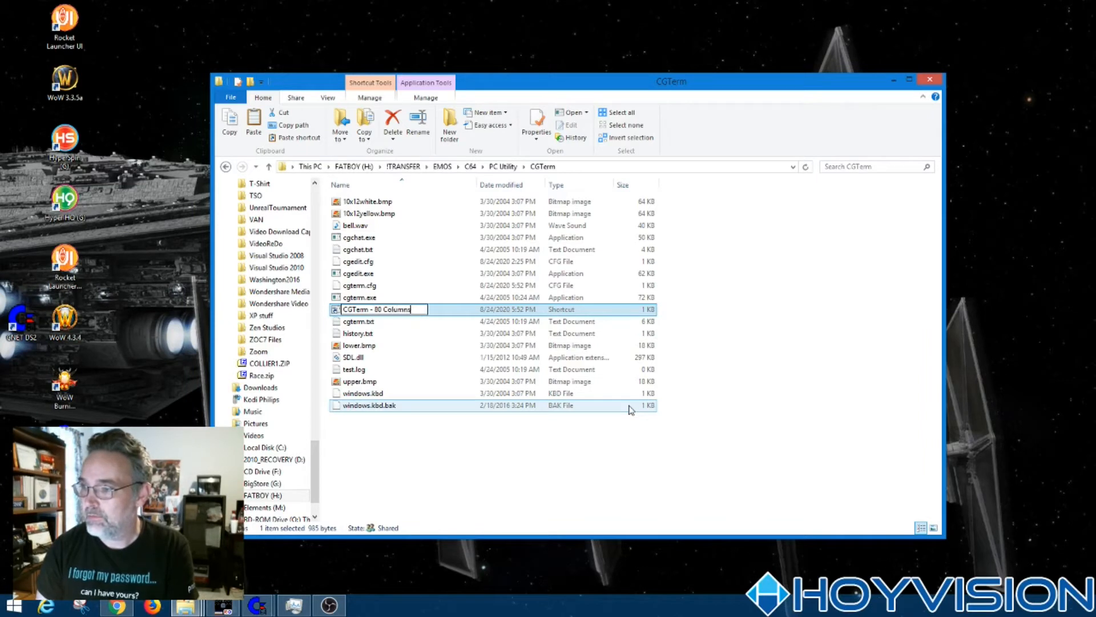
pyautogui.press('Return')
# Append the parameters -c 4 -8 after cgterm.exe in the target of the CGTerm - 80 Columns shortcut and save its properties.
pyautogui.rightClick(374, 289)
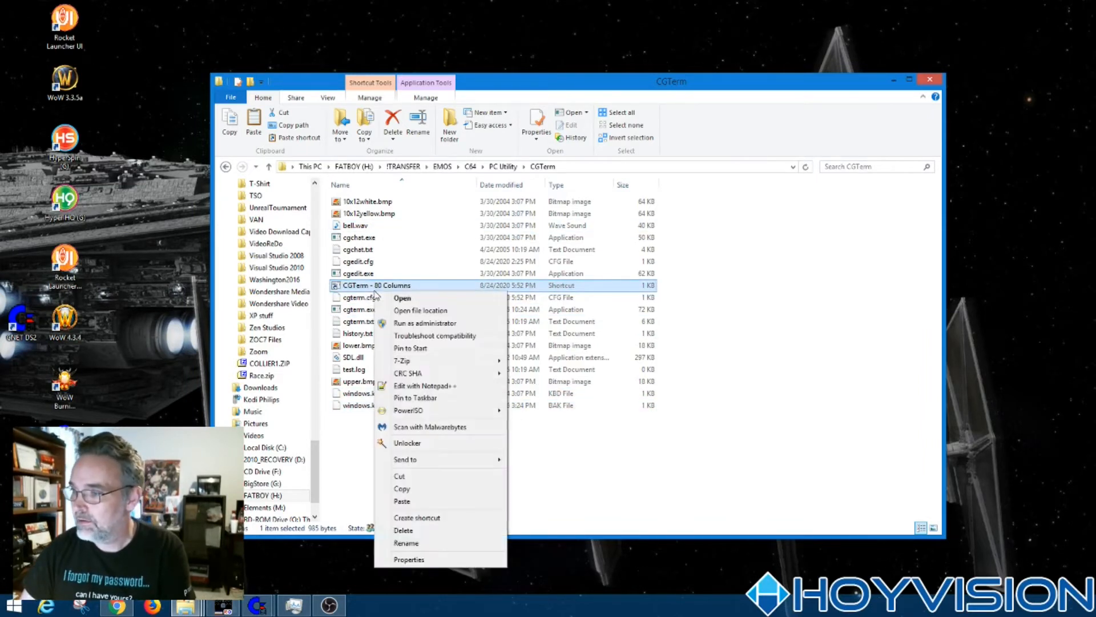
pyautogui.click(417, 561)
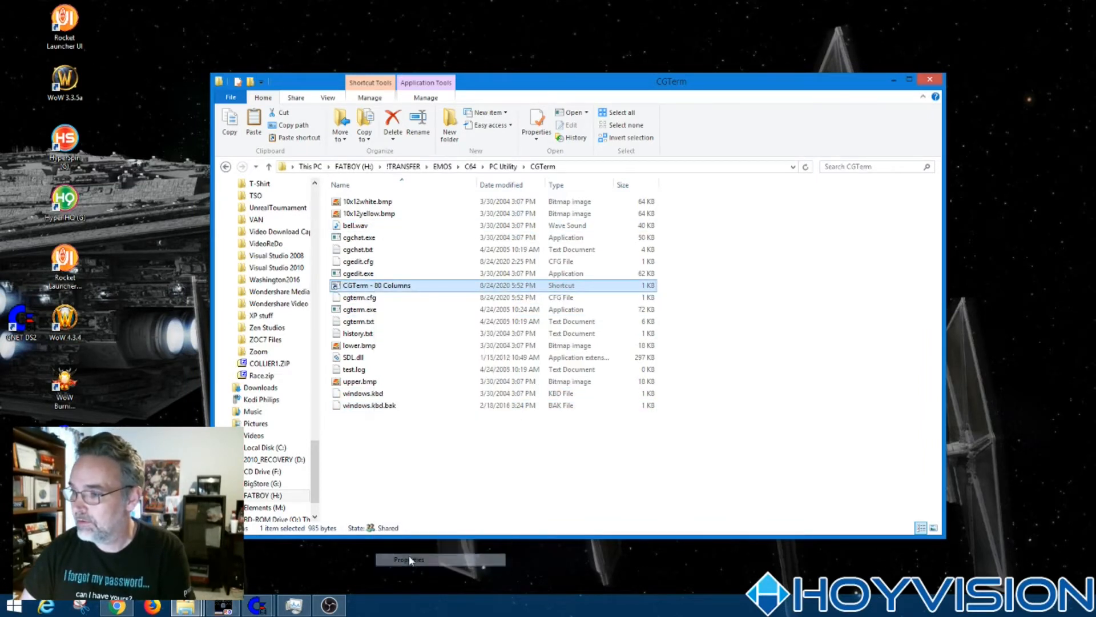
pyautogui.moveTo(460, 300); pyautogui.dragTo(374, 200)
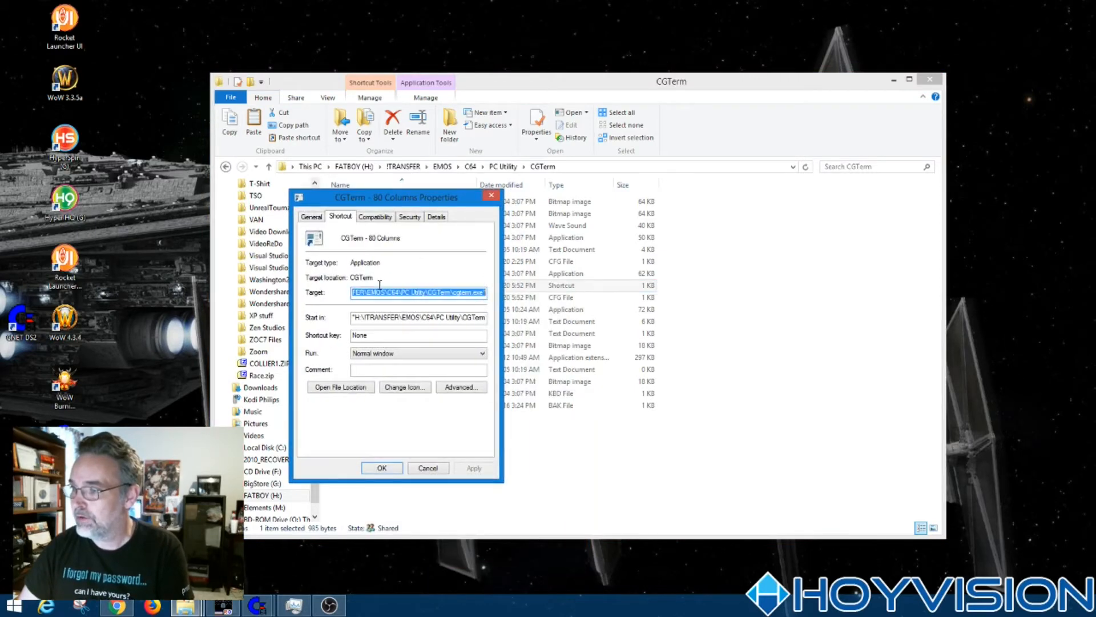
pyautogui.click(384, 294)
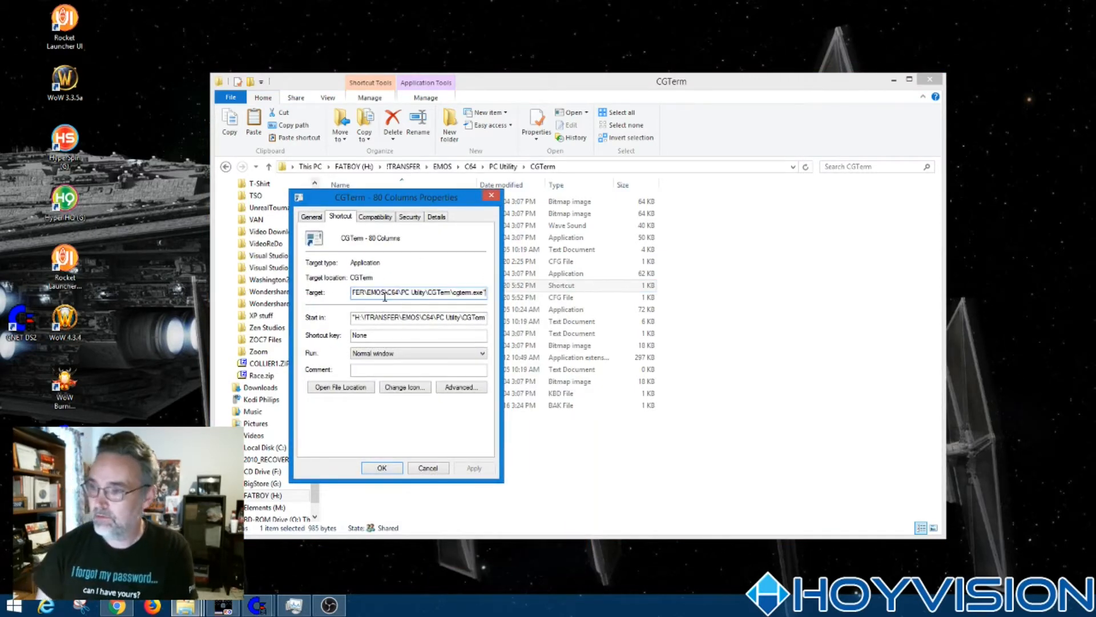
pyautogui.press('End')
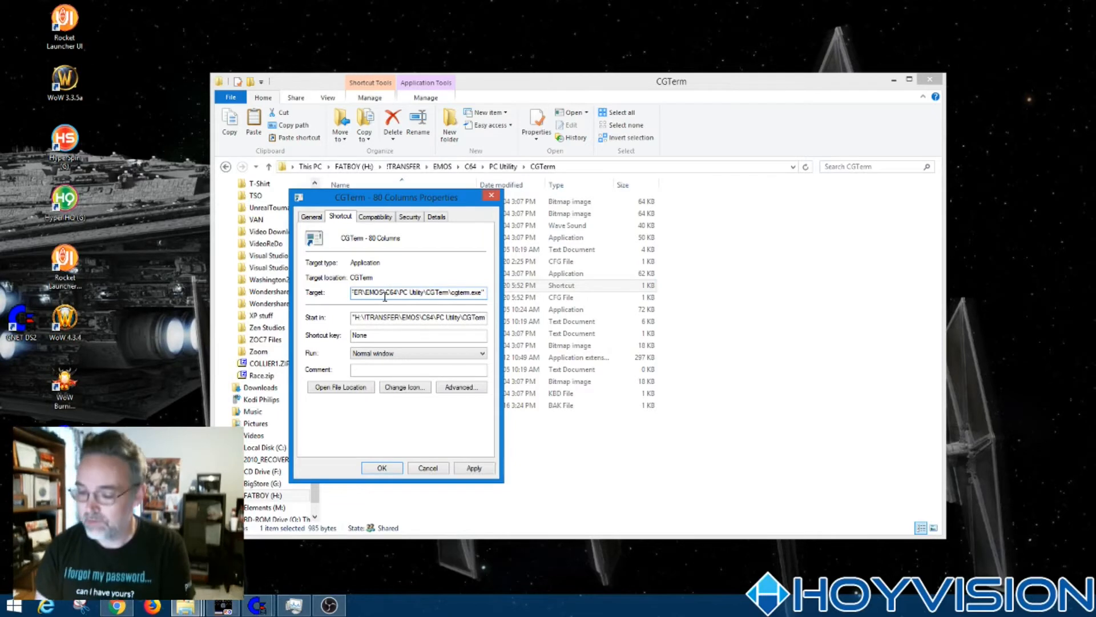
pyautogui.write('-c')
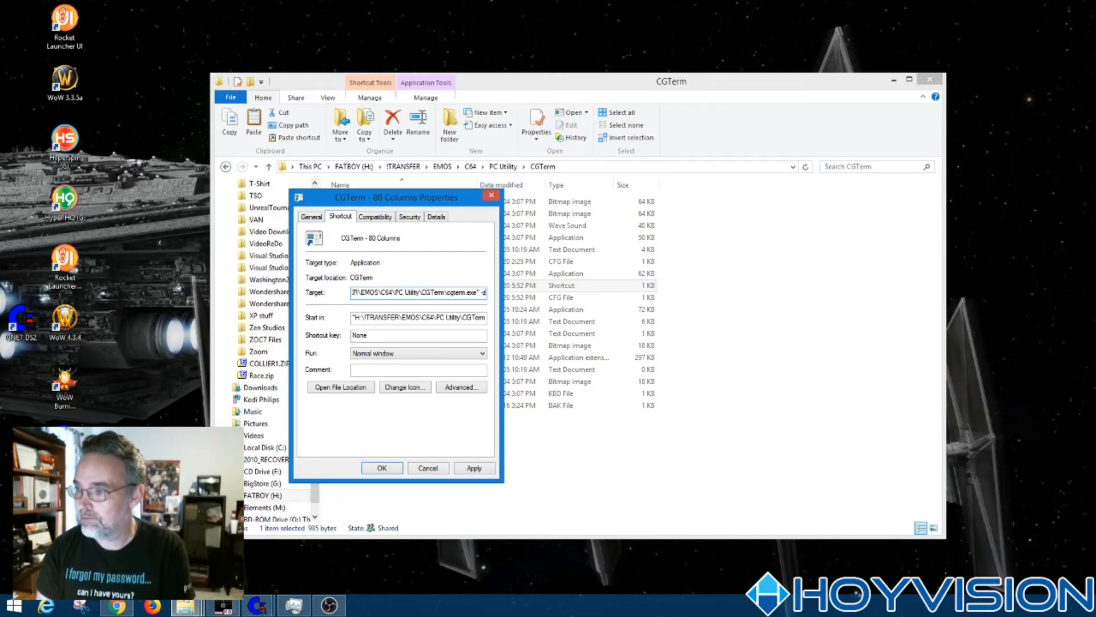
pyautogui.write(' 4')
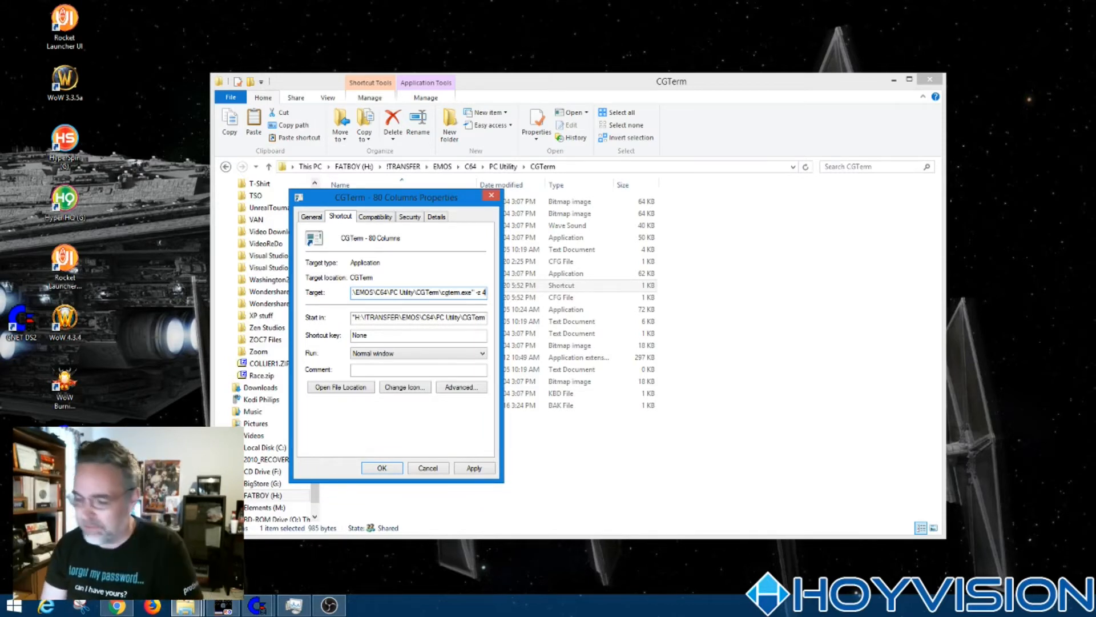
pyautogui.write('-8')
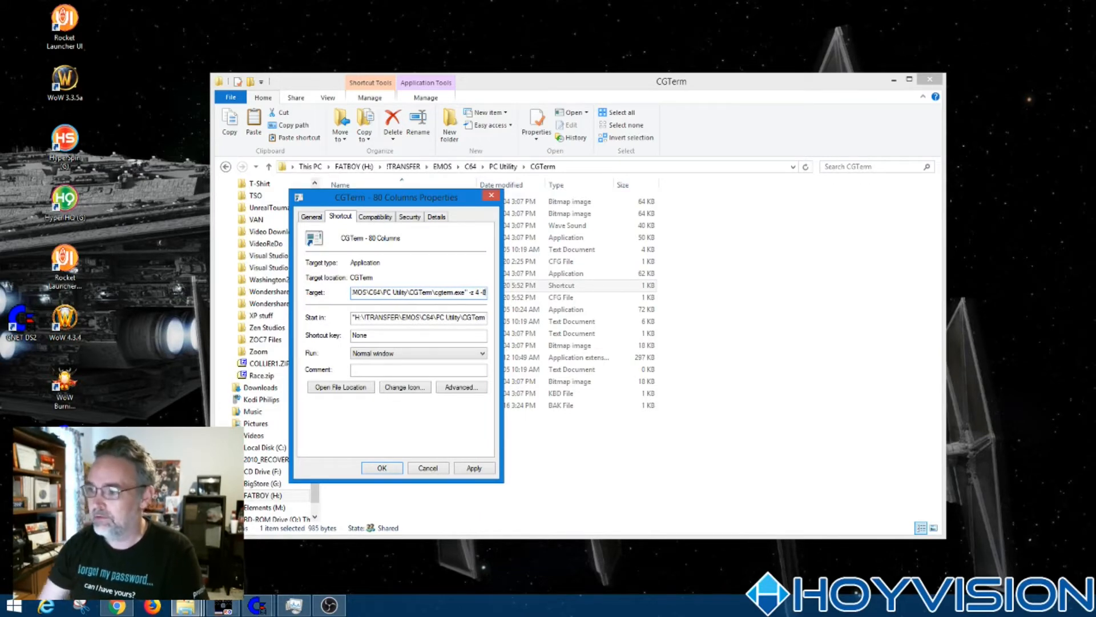
pyautogui.click(381, 468)
# Launch CGTerm from the CGTerm - 80 Columns shortcut and open its bookmarks list.
pyautogui.doubleClick(377, 287)
pyautogui.moveTo(265, 38); pyautogui.dragTo(496, 49)
pyautogui.press('Escape')
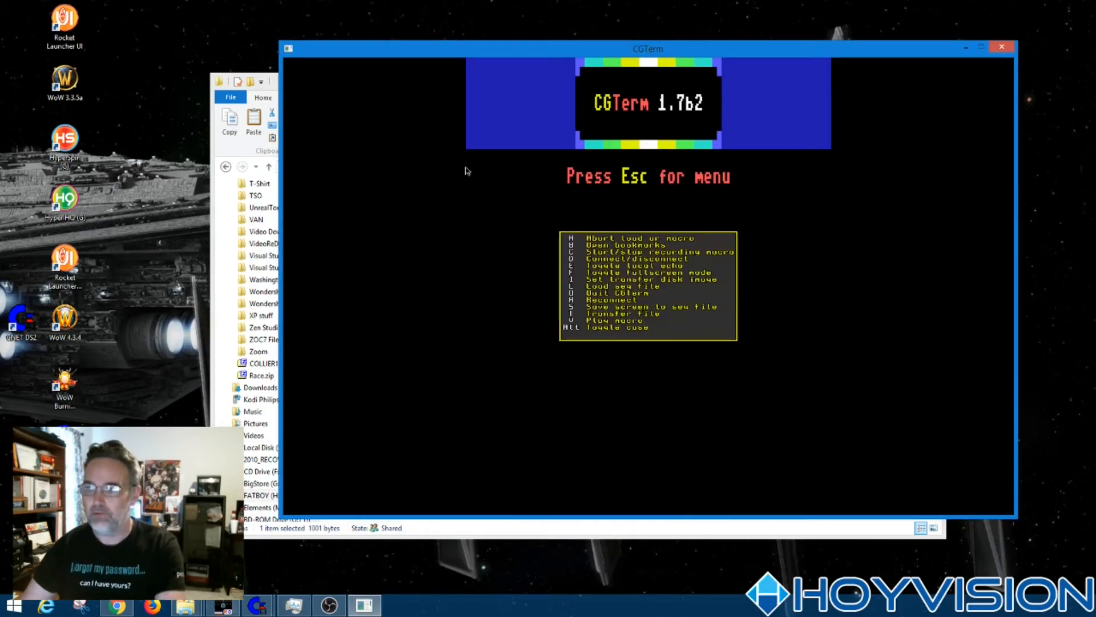
pyautogui.press('b')
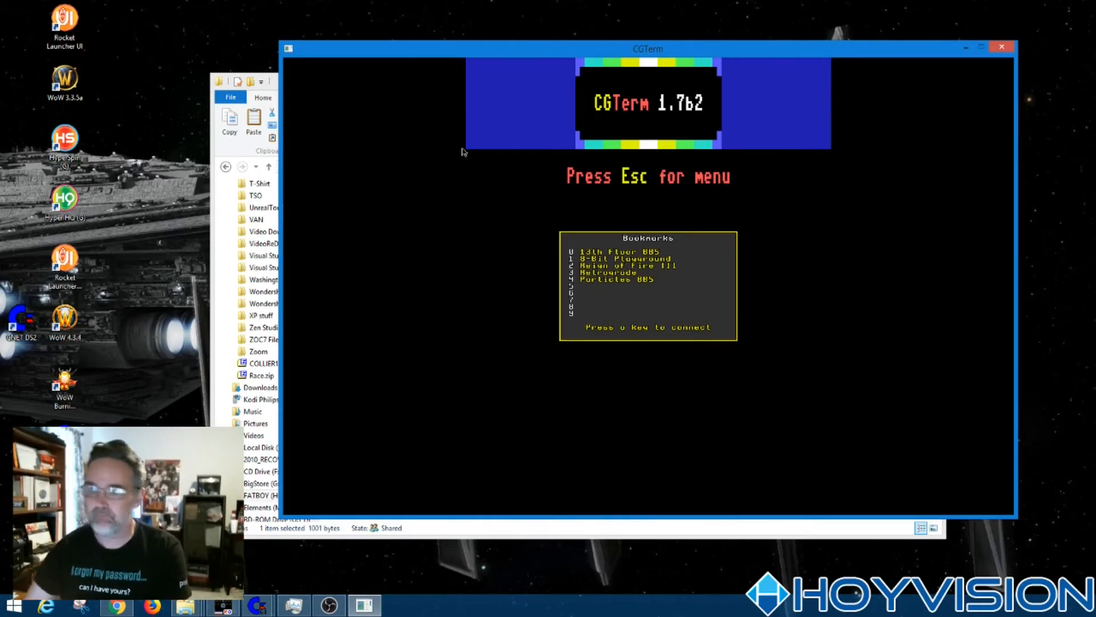
pyautogui.hotkey('alt', 'Tab')
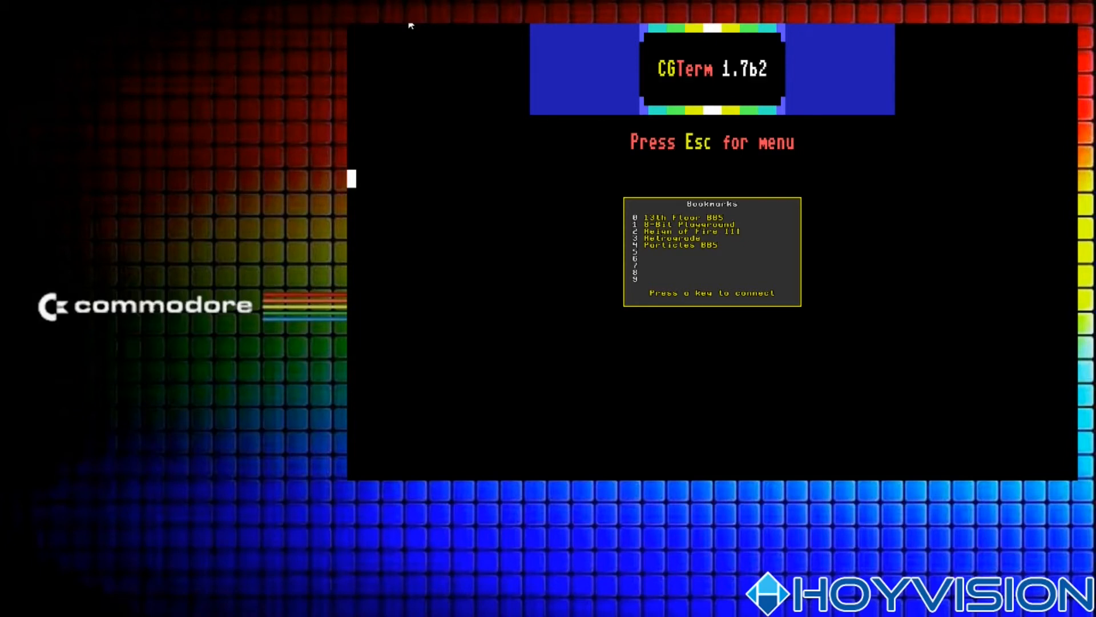
# Connect to the 8-Bit Playground bookmark, choose a screen width of 80 columns, and continue to the login prompt.
pyautogui.press('1')
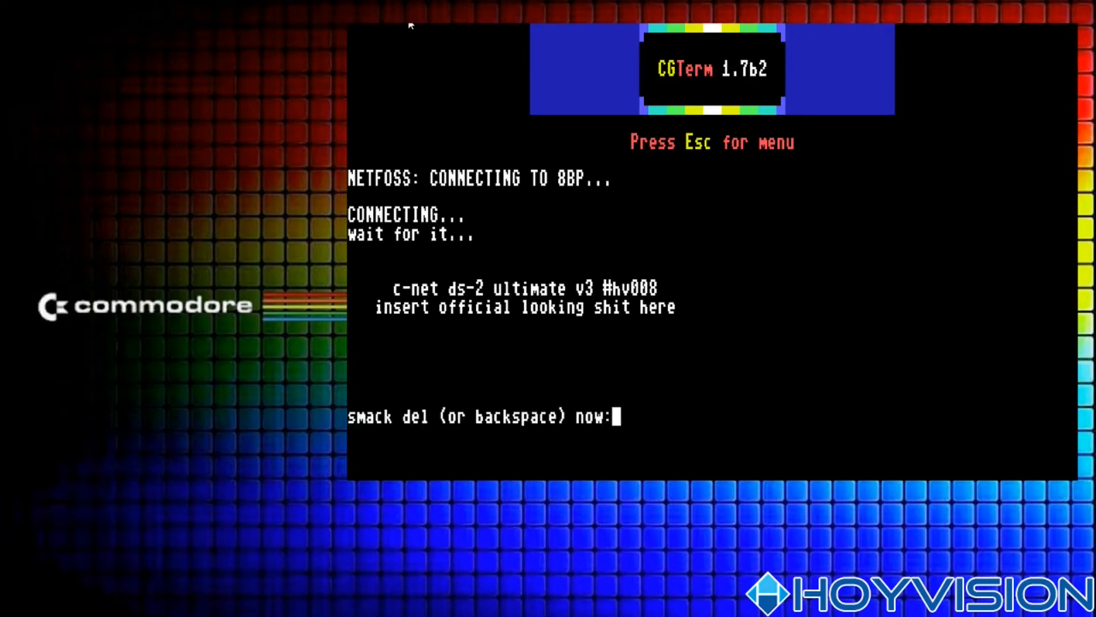
pyautogui.press('BackSpace')
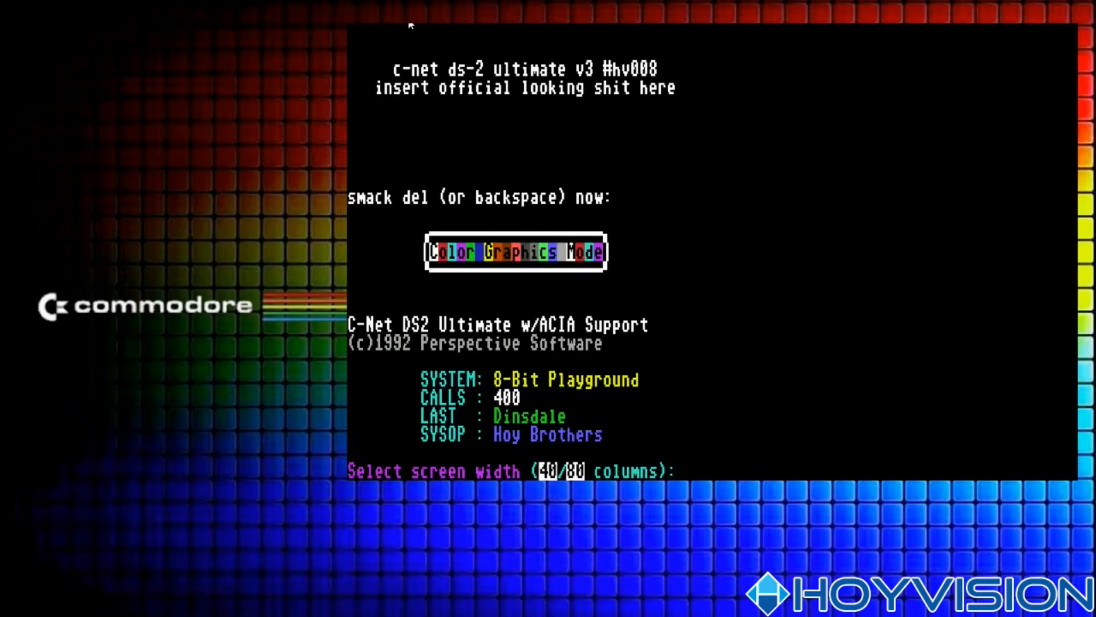
pyautogui.write('80')
pyautogui.press('Return')
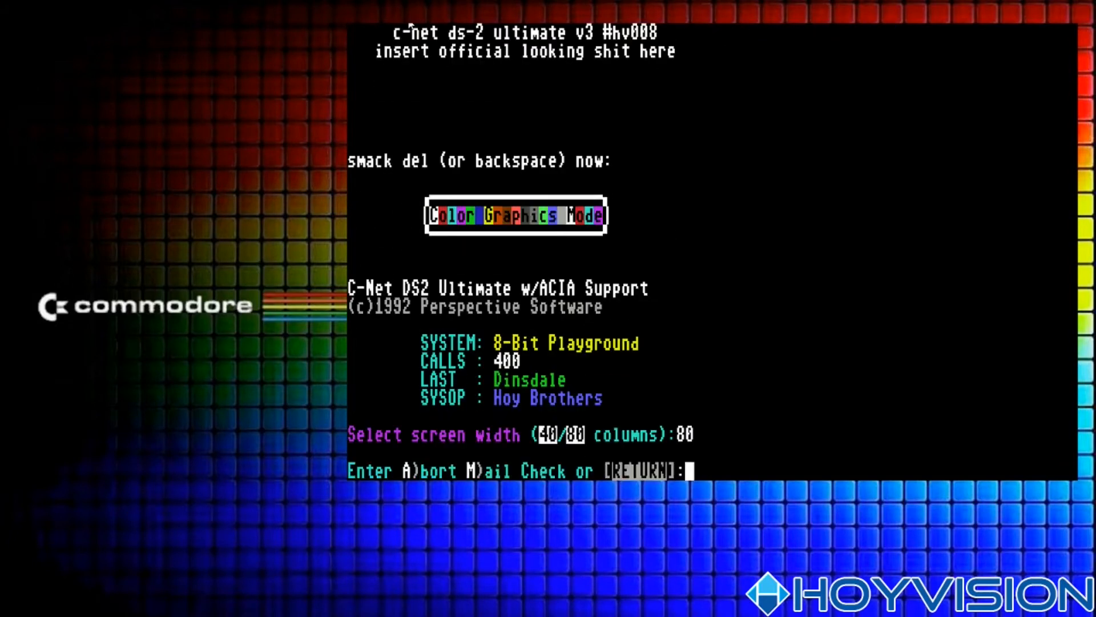
pyautogui.press('Return')
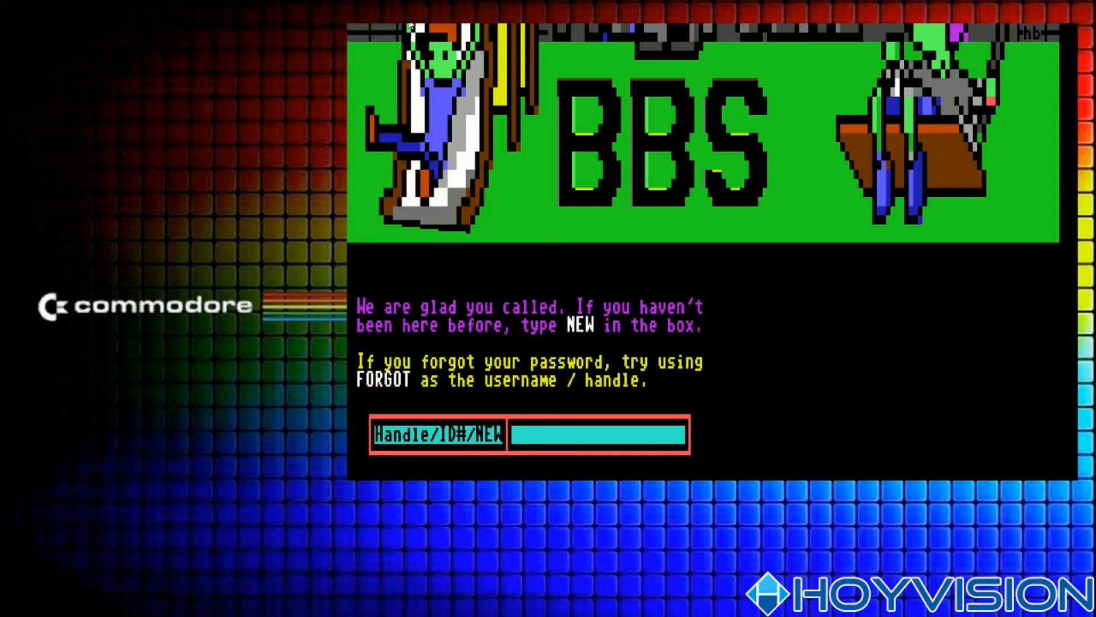
# Disconnect from 8-Bit Playground by entering EXIT as the handle, and minimize CGTerm.
pyautogui.write('EXIT')
pyautogui.press('Return')
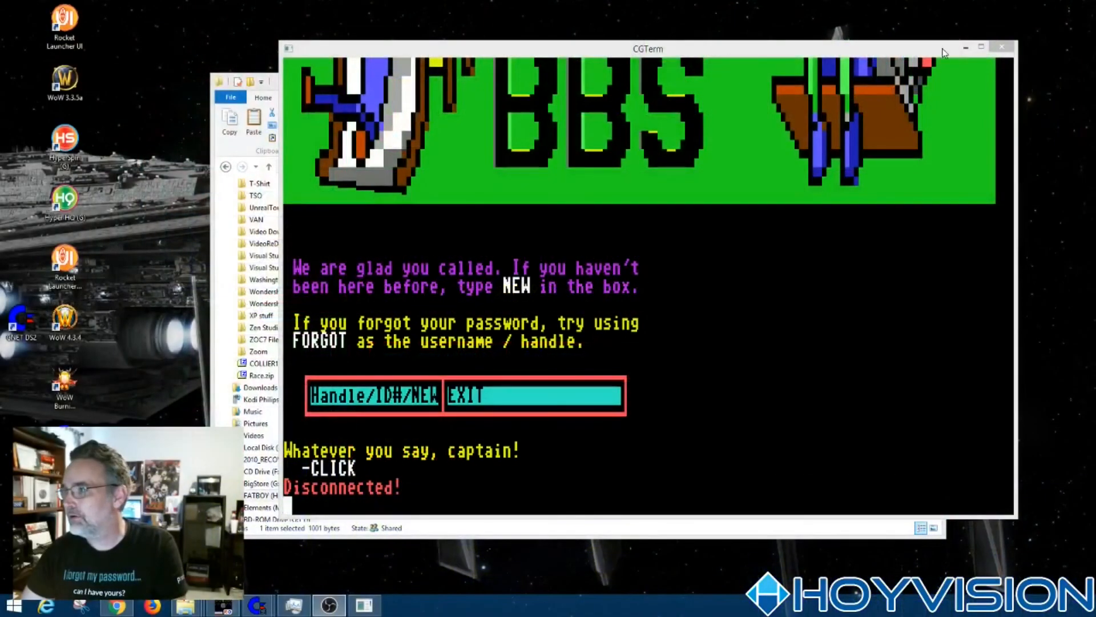
pyautogui.click(965, 48)
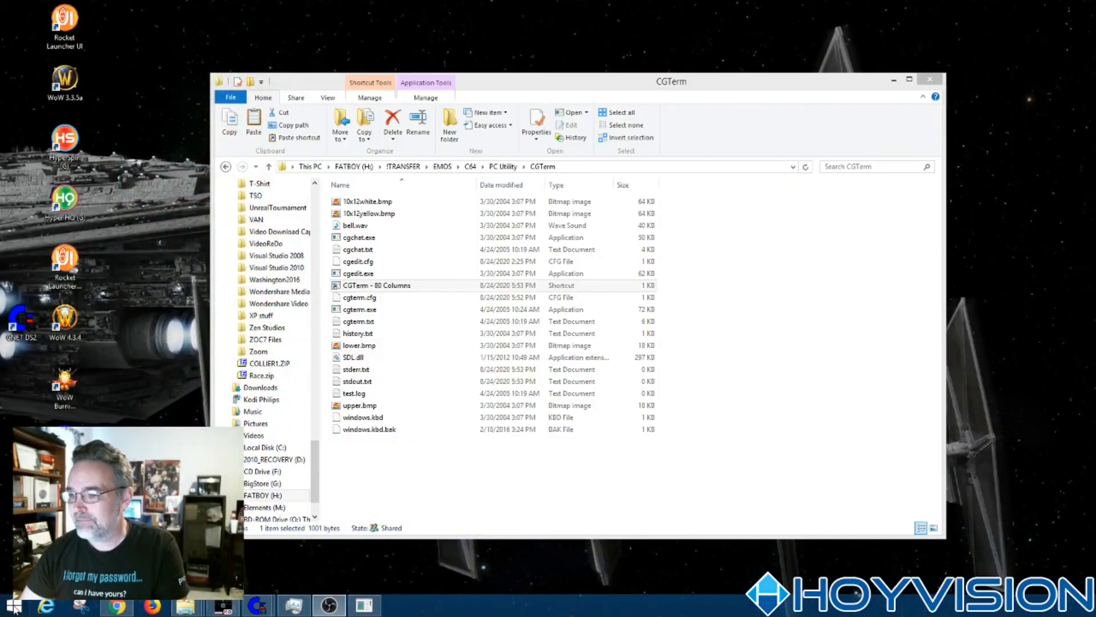
# Switch to SyncTERM, connect to the 13th Floor BBS (Renegade) directory entry, and close the program at the login screen.
pyautogui.click(14, 605)
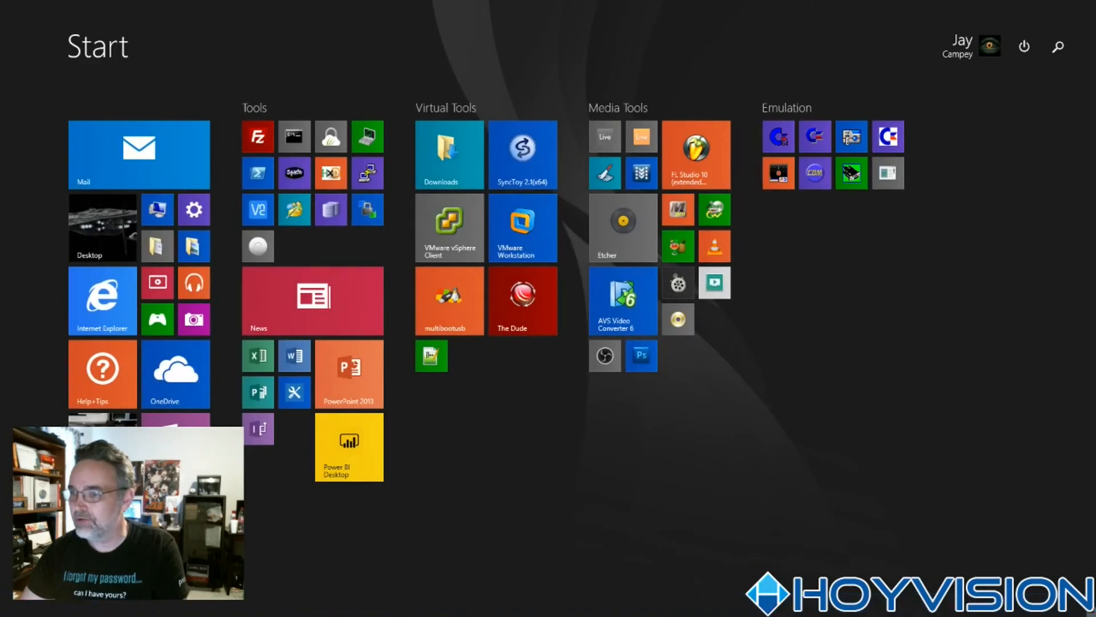
pyautogui.click(297, 170)
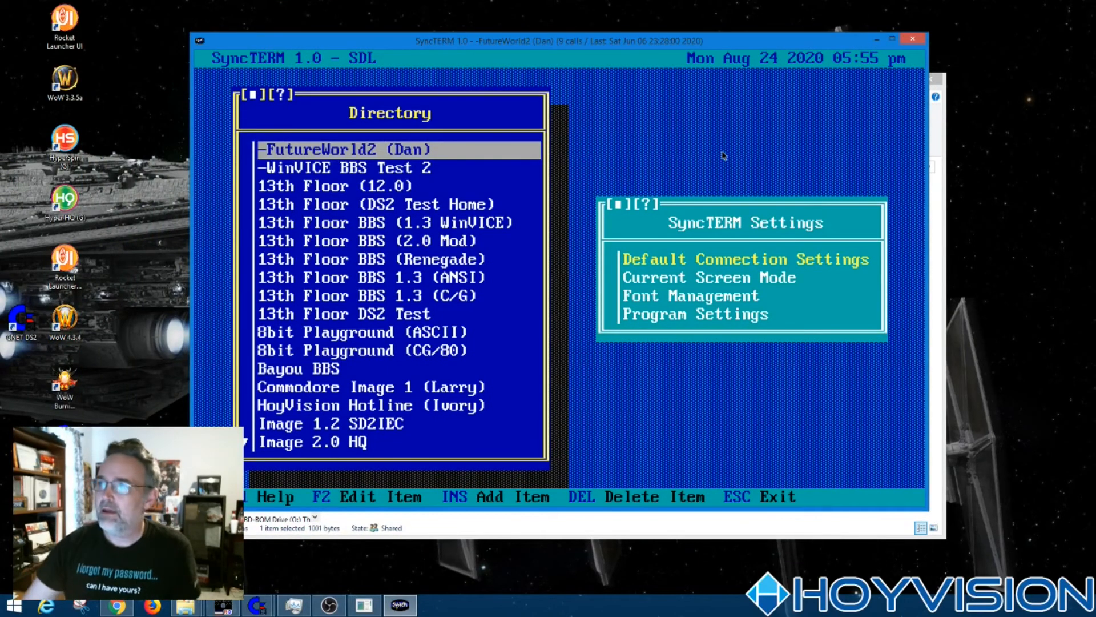
pyautogui.moveTo(617, 40); pyautogui.dragTo(685, 43)
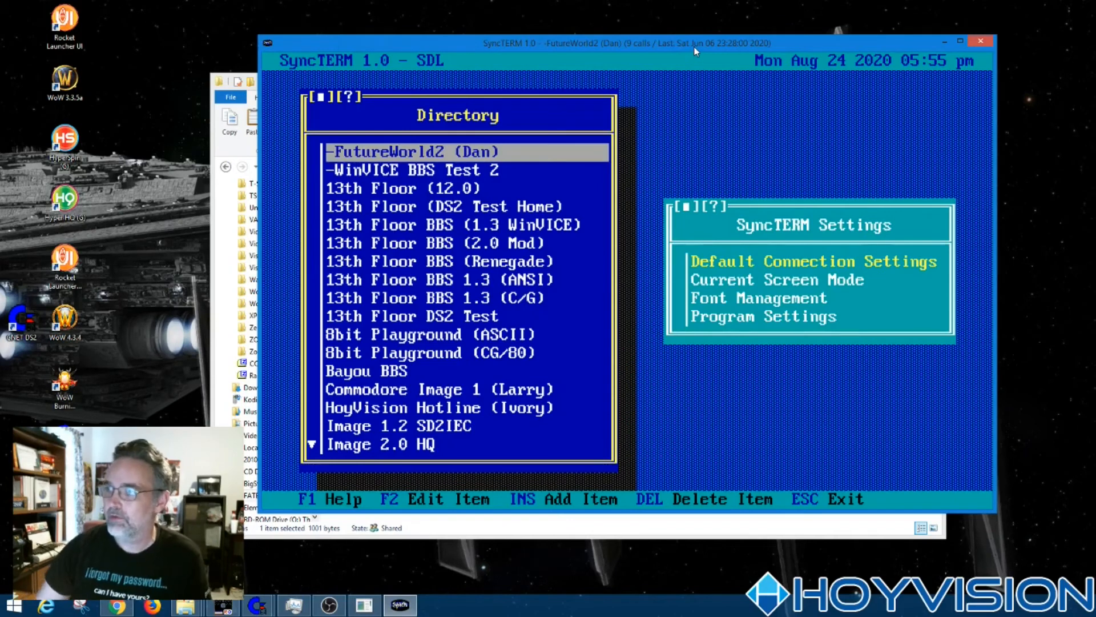
pyautogui.press('Down')
pyautogui.press('Down')
pyautogui.press('Down')
pyautogui.press('Down')
pyautogui.press('Down')
pyautogui.press('Down')
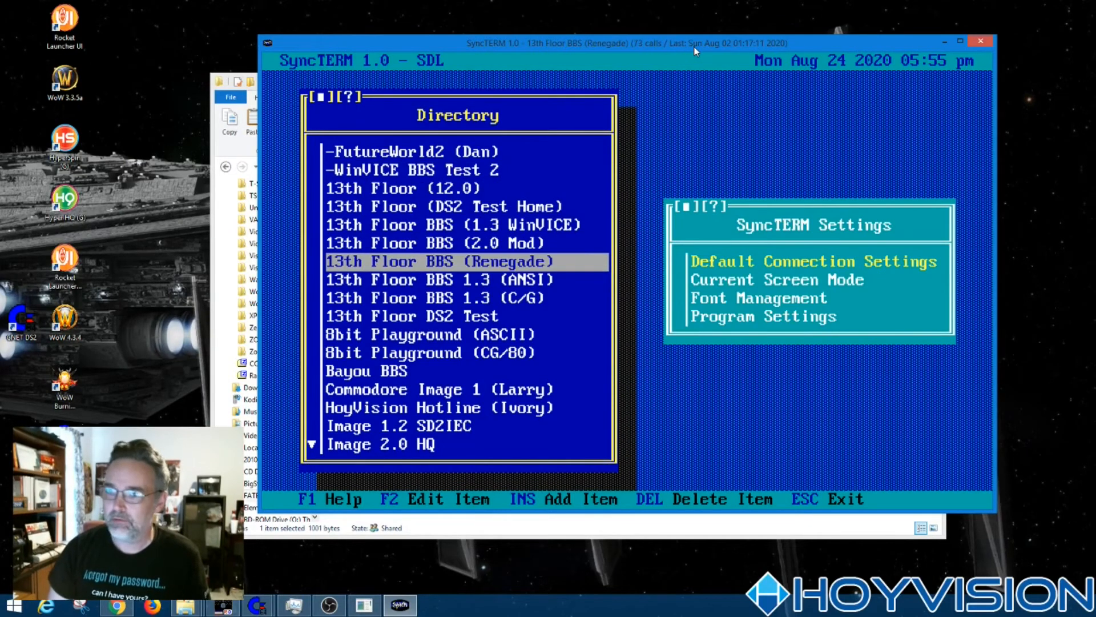
pyautogui.press('Return')
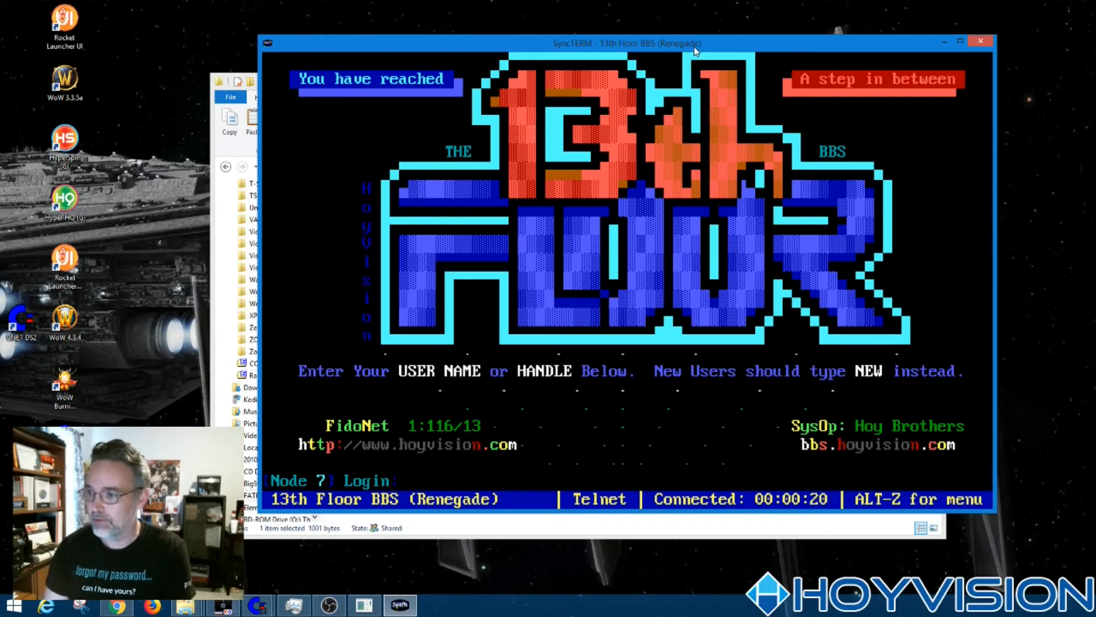
pyautogui.hotkey('alt', 'F4')
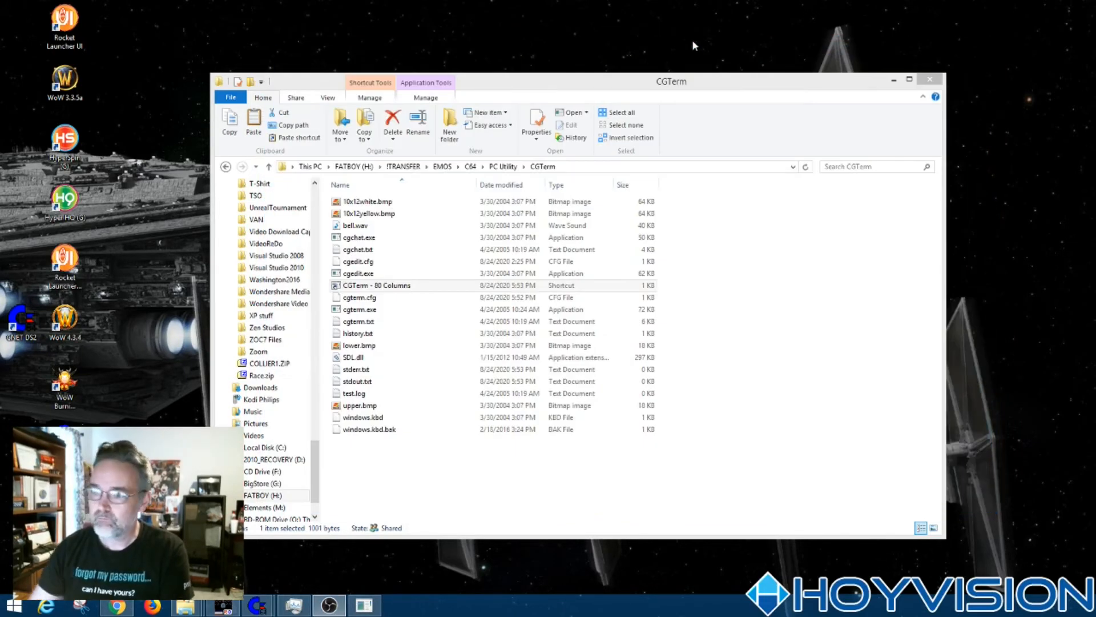
# Reopen SyncTERM and open the 8bit Playground (CG/80) directory entry for editing.
pyautogui.click(14, 607)
pyautogui.click(293, 179)
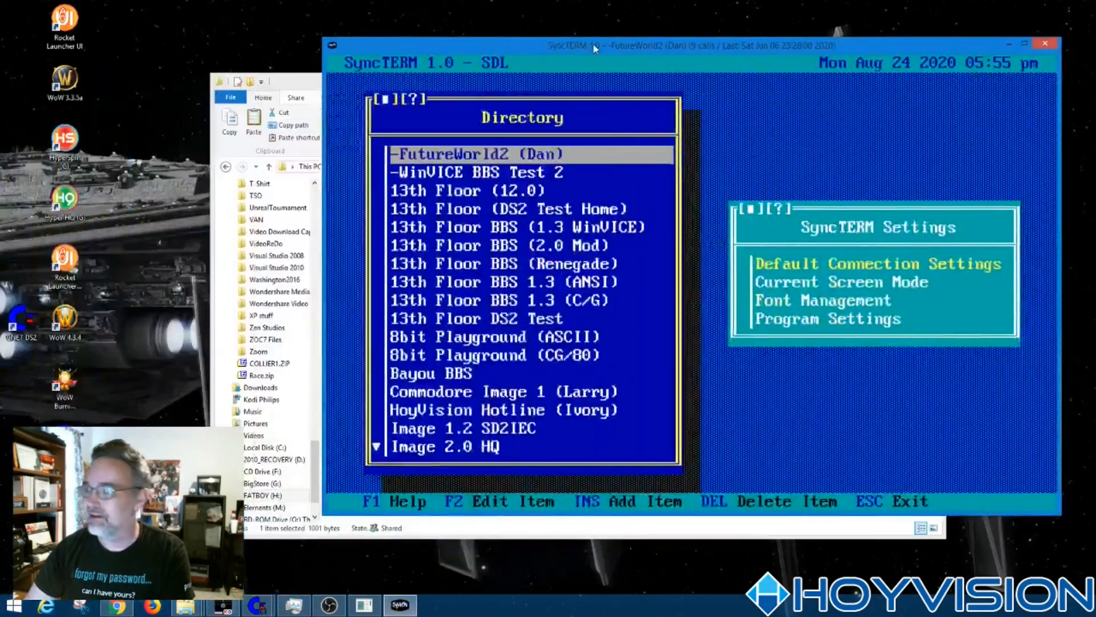
pyautogui.moveTo(583, 46); pyautogui.dragTo(522, 69)
pyautogui.press('Down')
pyautogui.press('Down')
pyautogui.press('Down')
pyautogui.press('Down')
pyautogui.press('Down')
pyautogui.press('Down')
pyautogui.press('Down')
pyautogui.press('Down')
pyautogui.press('Down')
pyautogui.press('Down')
pyautogui.press('Down')
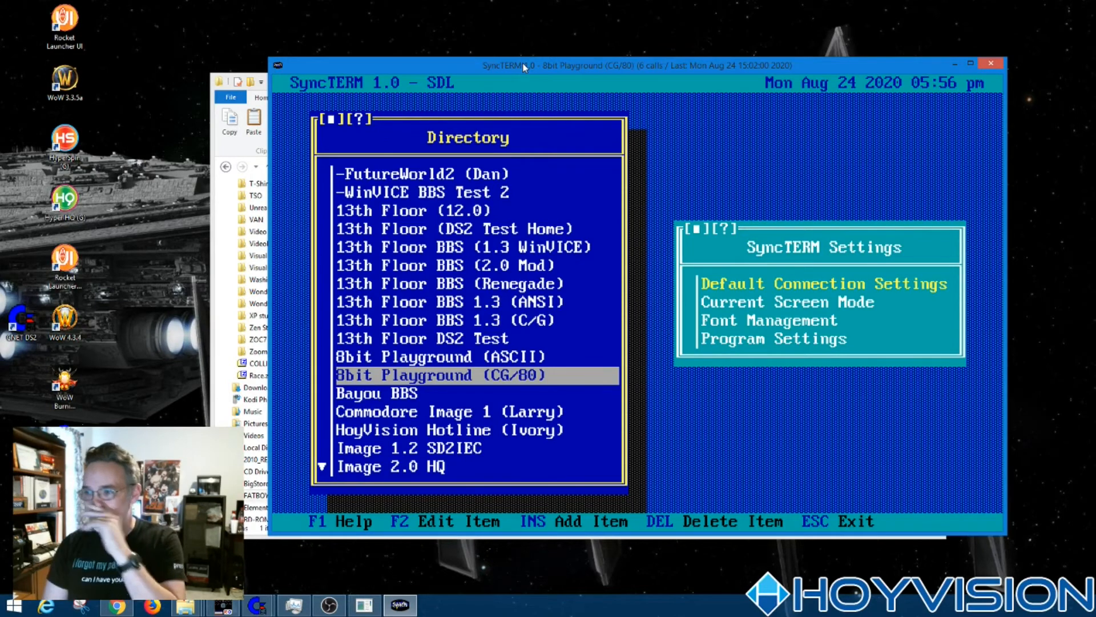
pyautogui.press('Up')
pyautogui.press('Up')
pyautogui.press('Down')
pyautogui.press('Down')
pyautogui.press('F2')
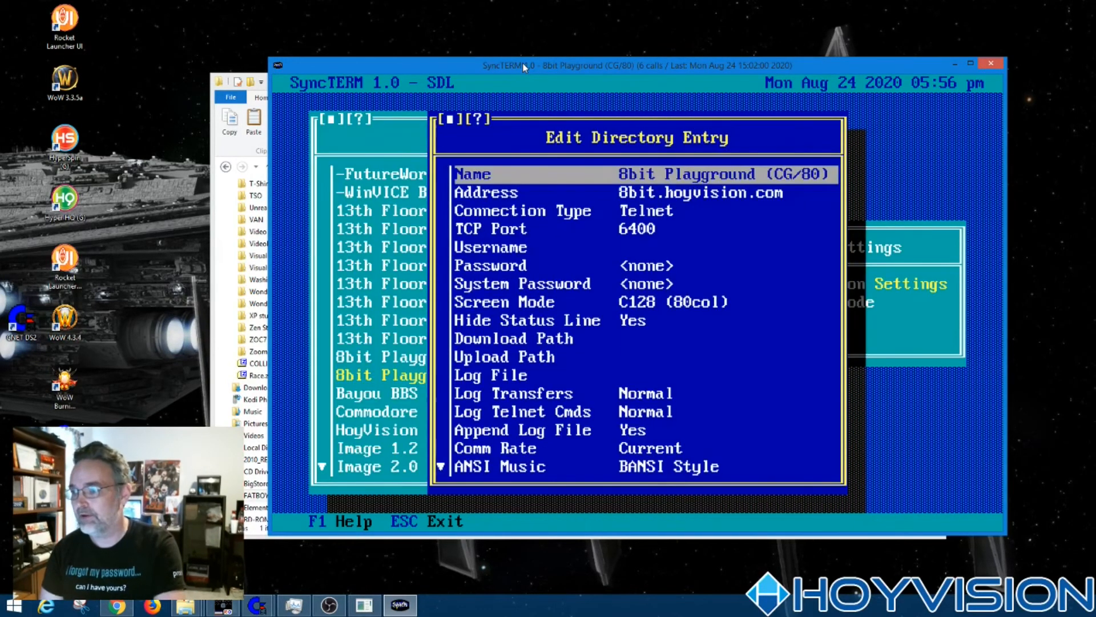
# Choose C128 (80col) as the screen mode for the 8bit Playground (CG/80) entry.
pyautogui.press('Down')
pyautogui.press('Down')
pyautogui.press('Down')
pyautogui.press('Down')
pyautogui.press('Down')
pyautogui.press('Down')
pyautogui.press('Down')
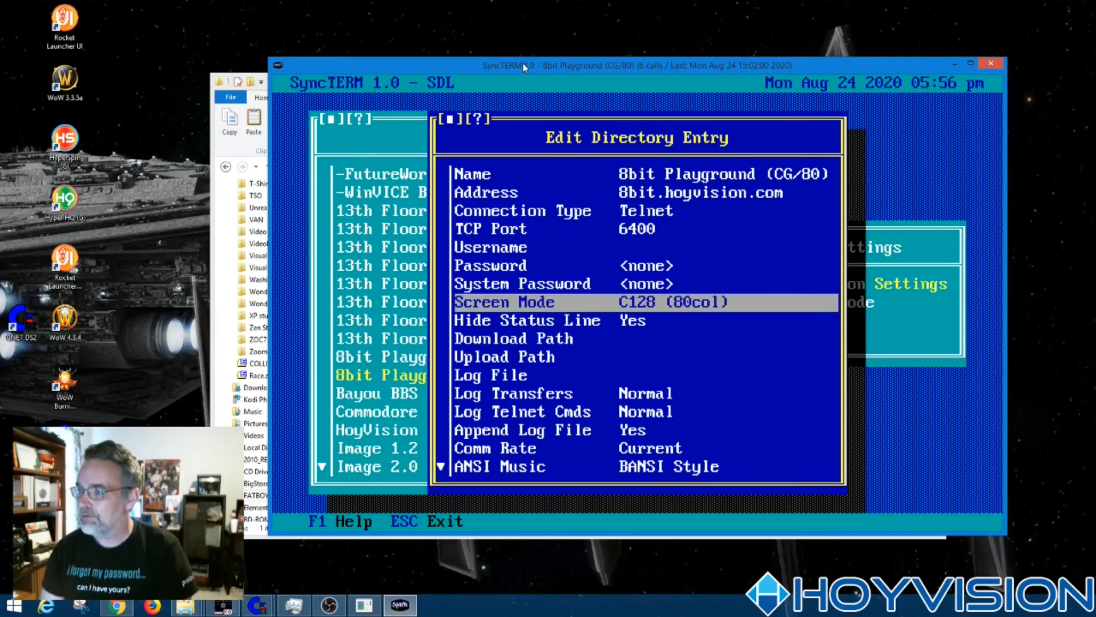
pyautogui.press('Return')
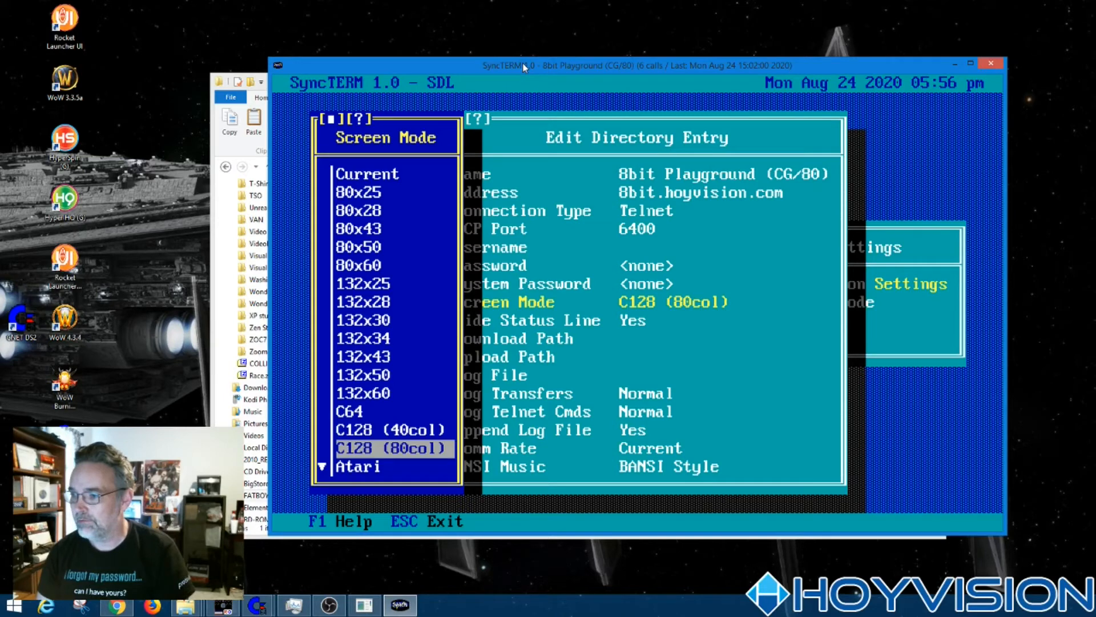
pyautogui.press('Up')
pyautogui.press('Down')
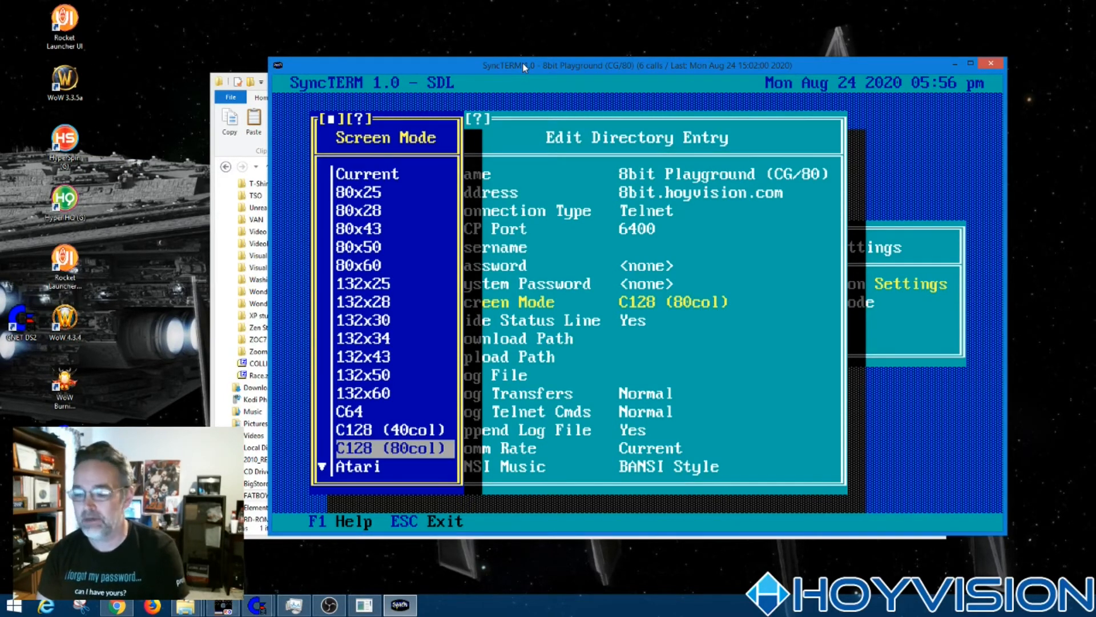
pyautogui.press('Return')
# Choose Commodore 128 (Lower) as the font for the 8bit Playground (CG/80) entry.
pyautogui.press('Down')
pyautogui.press('Down')
pyautogui.press('Down')
pyautogui.press('Down')
pyautogui.press('Down')
pyautogui.press('Down')
pyautogui.press('Down')
pyautogui.press('Down')
pyautogui.press('Down')
pyautogui.press('Down')
pyautogui.press('Up')
pyautogui.press('Up')
pyautogui.press('Up')
pyautogui.press('Up')
pyautogui.press('Up')
pyautogui.press('Down')
pyautogui.press('Down')
pyautogui.press('Down')
pyautogui.press('Down')
pyautogui.press('Down')
pyautogui.press('Down')
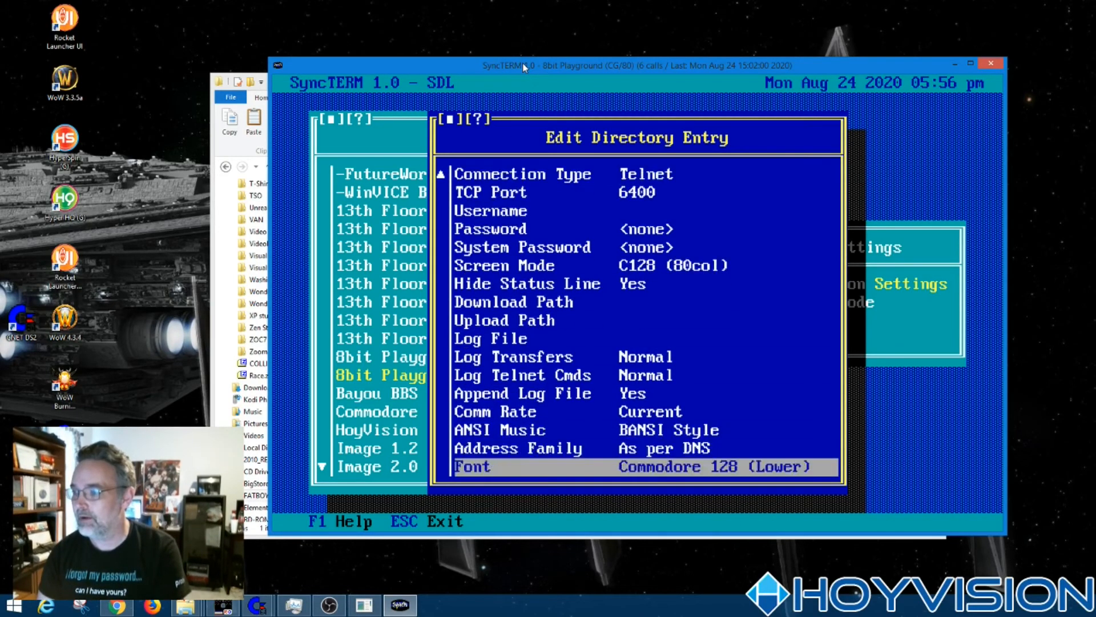
pyautogui.press('Return')
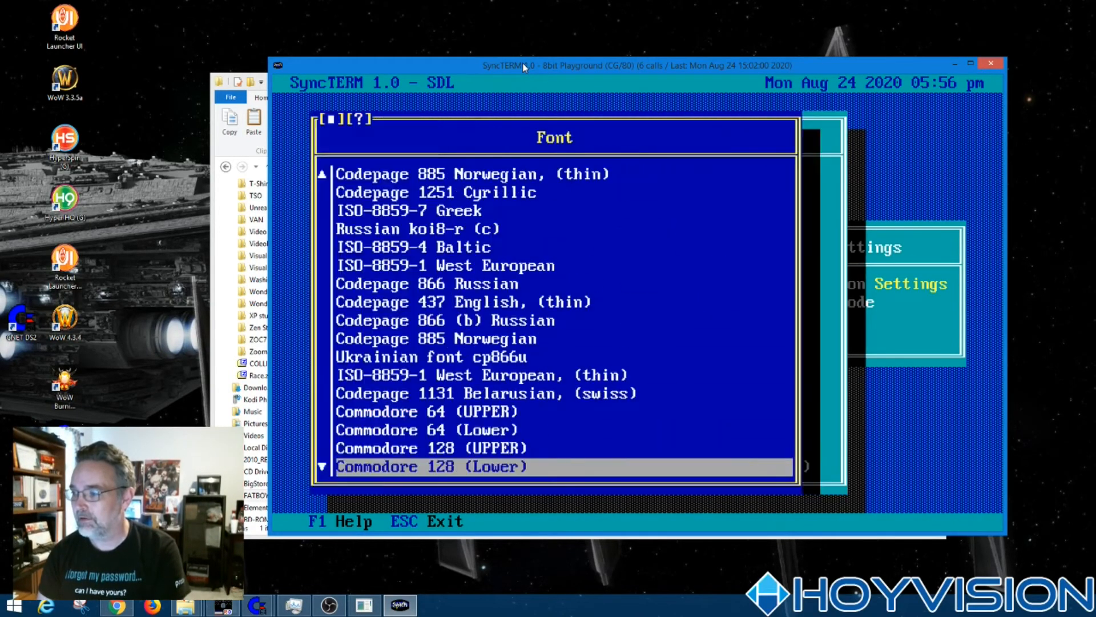
pyautogui.press('Up')
pyautogui.press('Up')
pyautogui.press('Up')
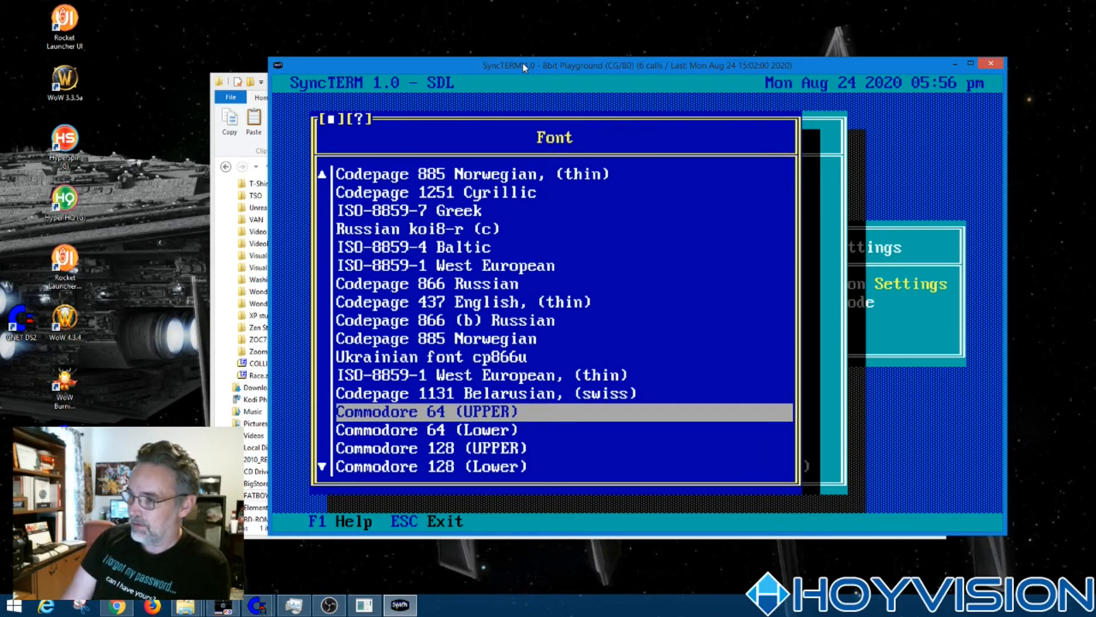
pyautogui.press('Down')
pyautogui.press('Down')
pyautogui.press('Down')
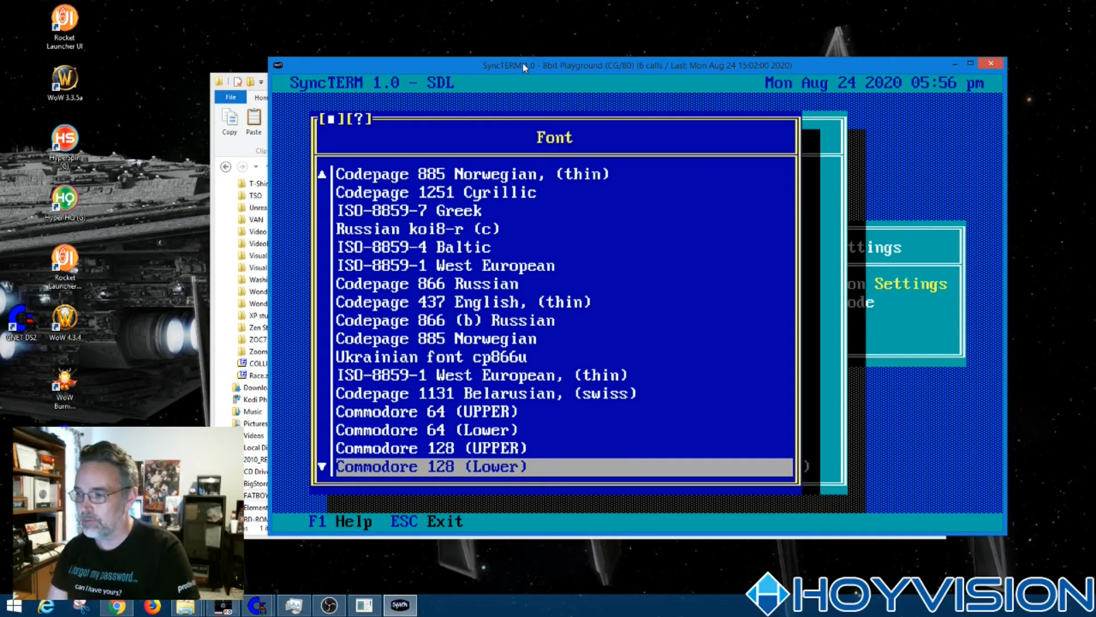
pyautogui.press('Return')
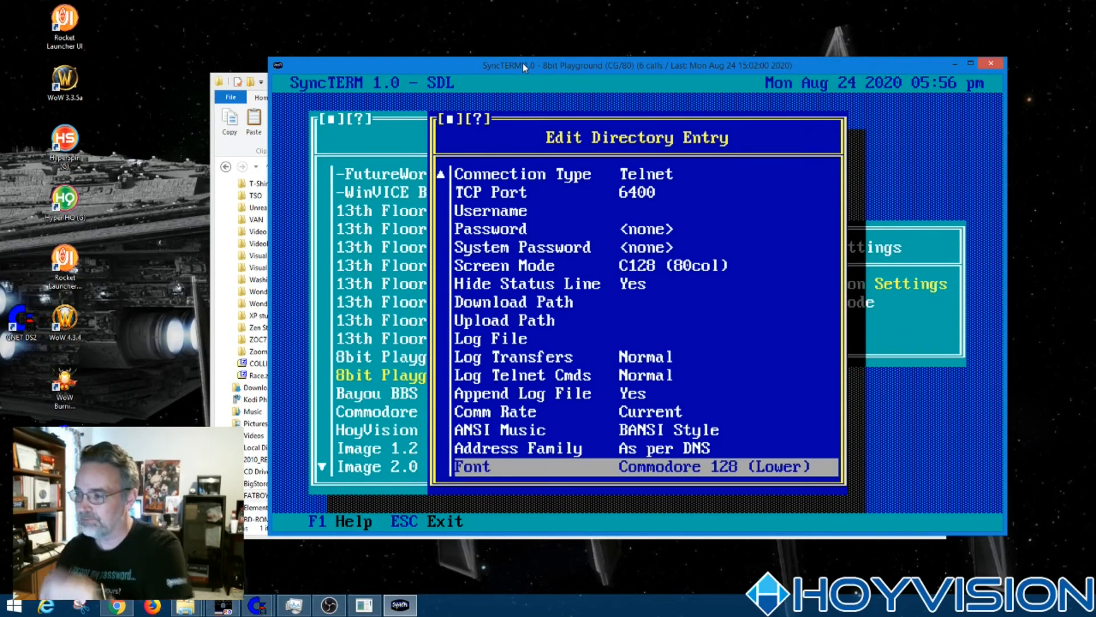
# Return to the Screen Mode setting for review and close the directory entry editor.
pyautogui.press('Up')
pyautogui.press('Up')
pyautogui.press('Up')
pyautogui.press('Up')
pyautogui.press('Up')
pyautogui.press('Up')
pyautogui.press('Up')
pyautogui.press('Up')
pyautogui.press('Up')
pyautogui.press('Up')
pyautogui.press('Up')
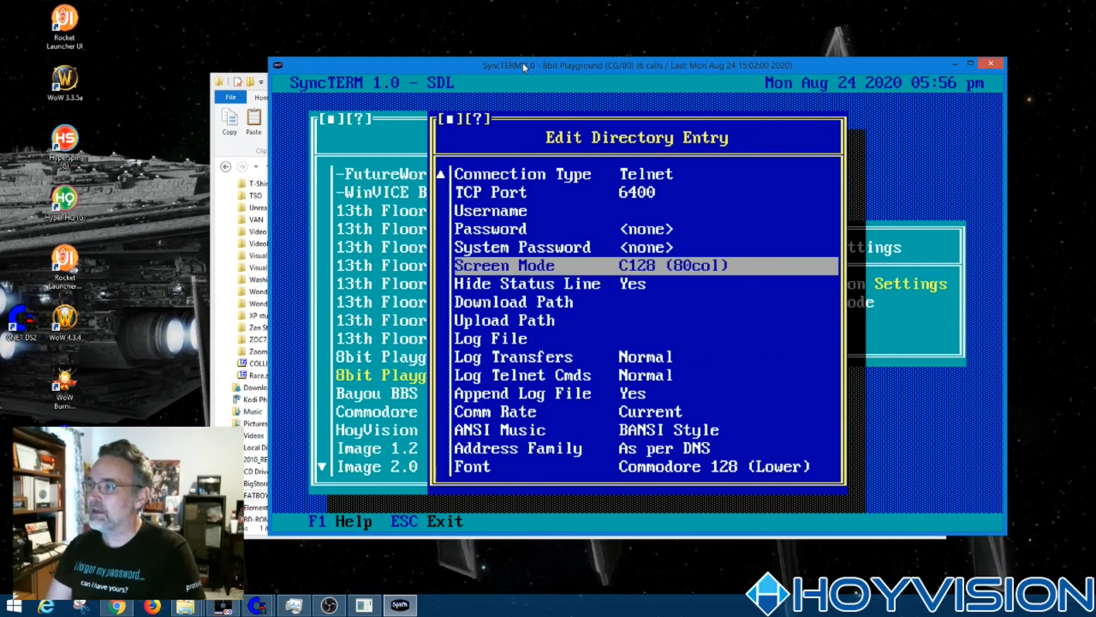
pyautogui.press('Escape')
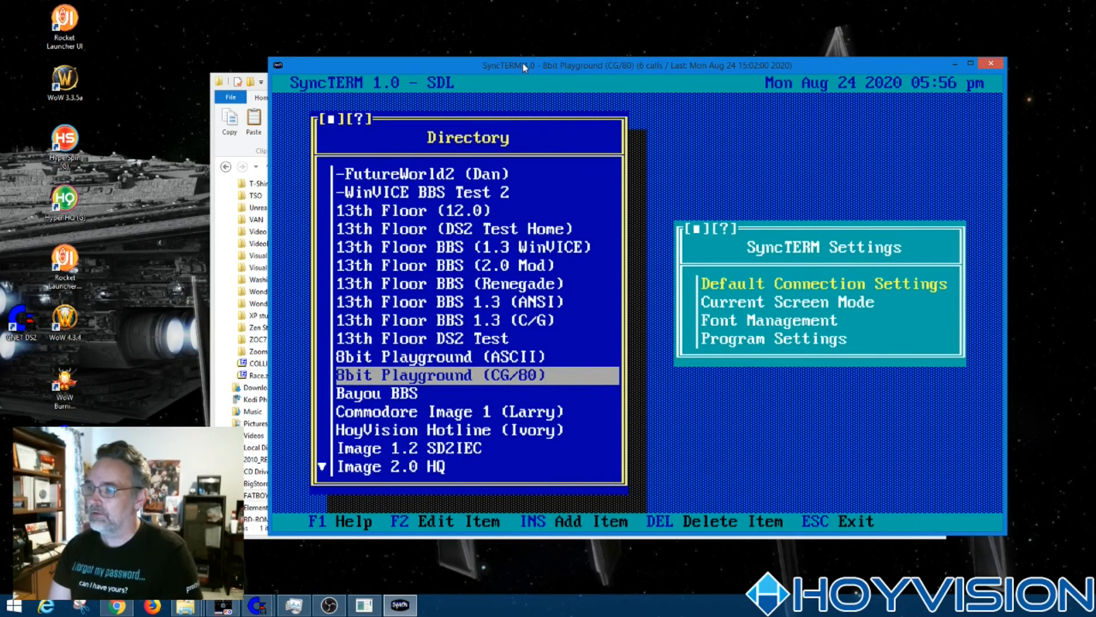
# Connect to 8bit Playground (CG/80) in color graphics mode, choose a screen width of 80 columns, and continue to the login prompt.
pyautogui.press('Return')
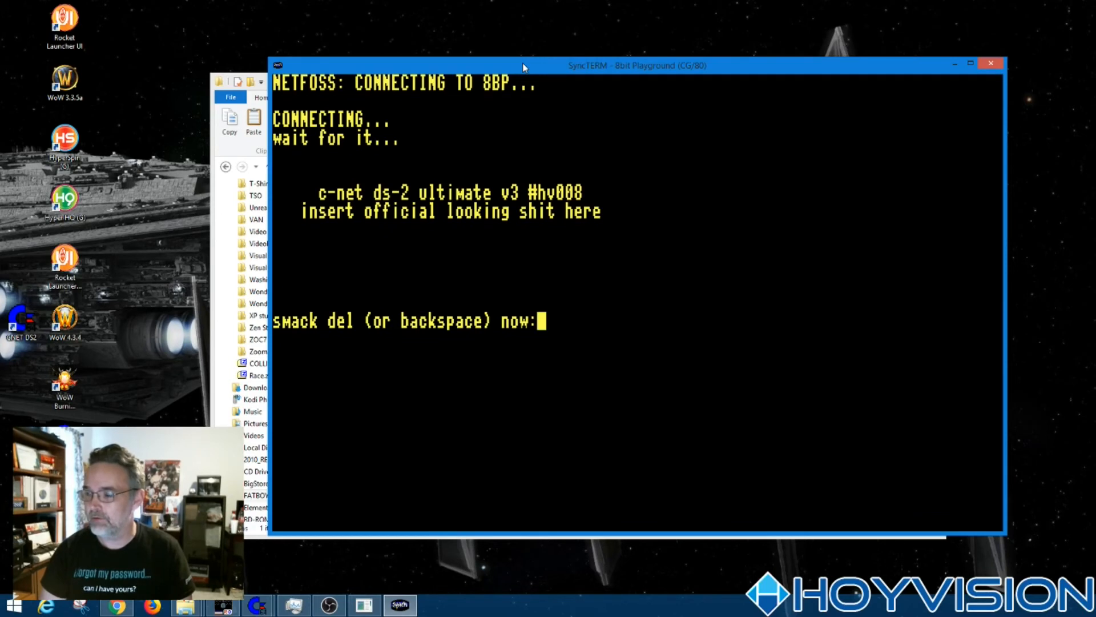
pyautogui.press('BackSpace')
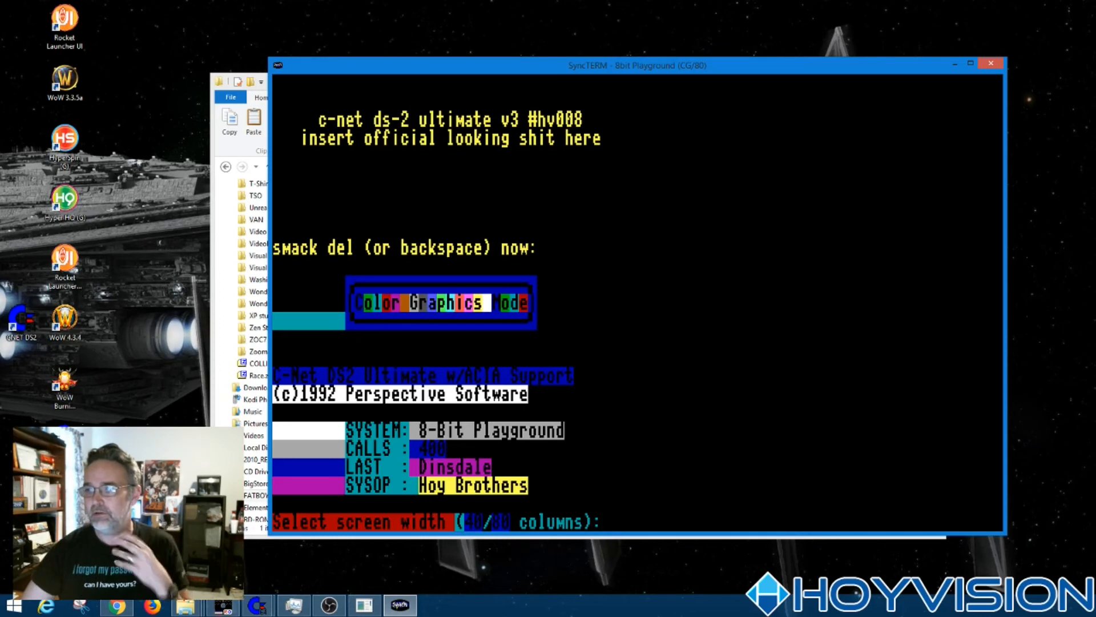
pyautogui.hotkey('alt', 'Tab')
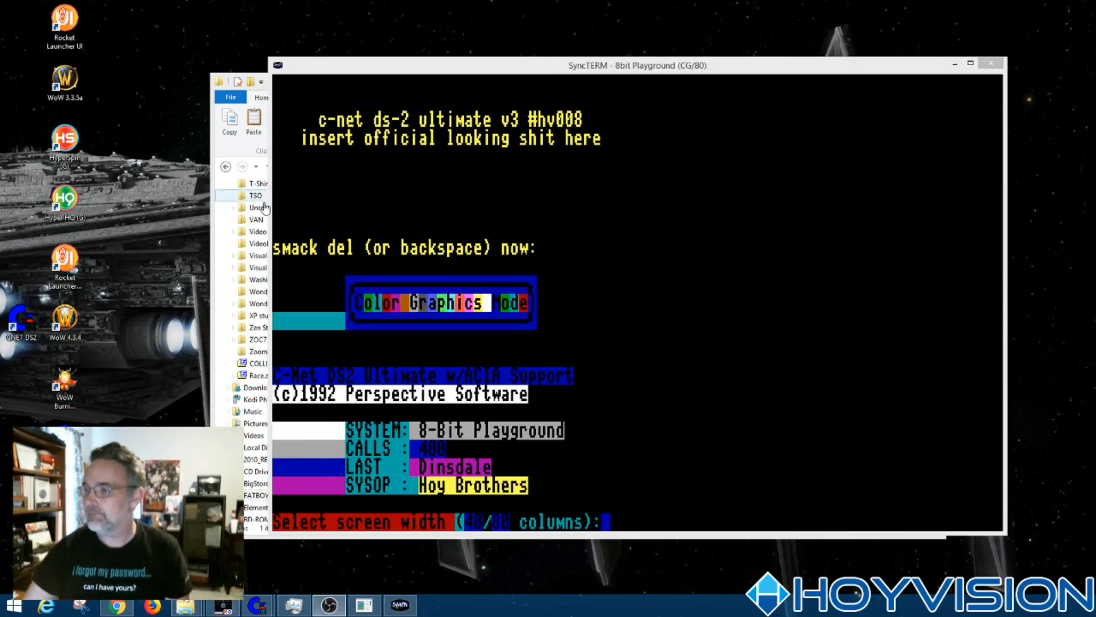
pyautogui.click(623, 258)
pyautogui.write('80')
pyautogui.press('Return')
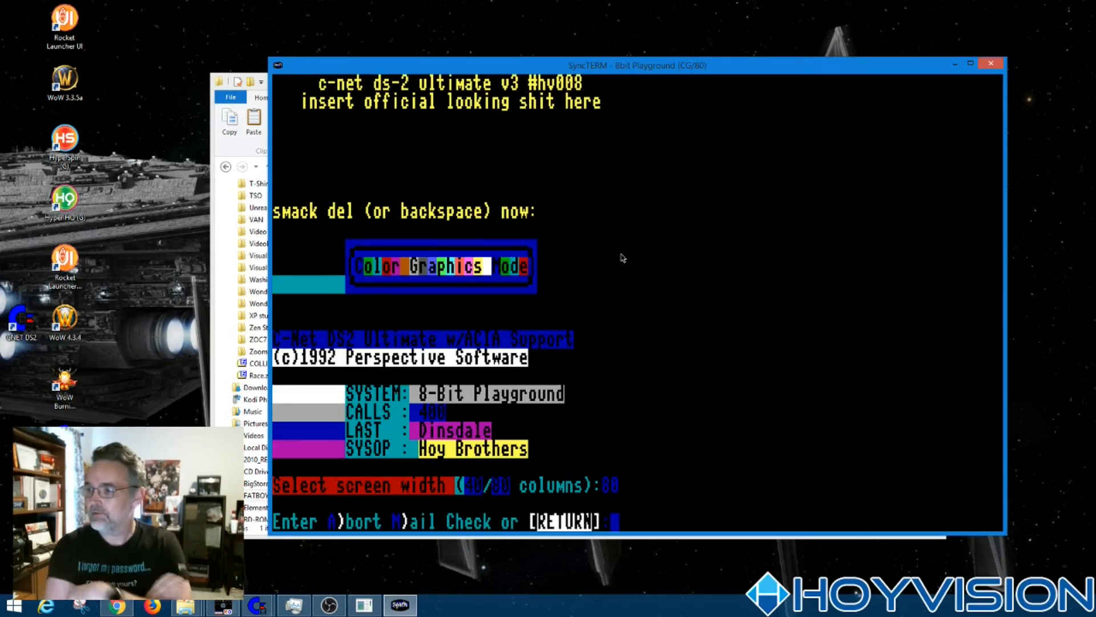
pyautogui.press('Return')
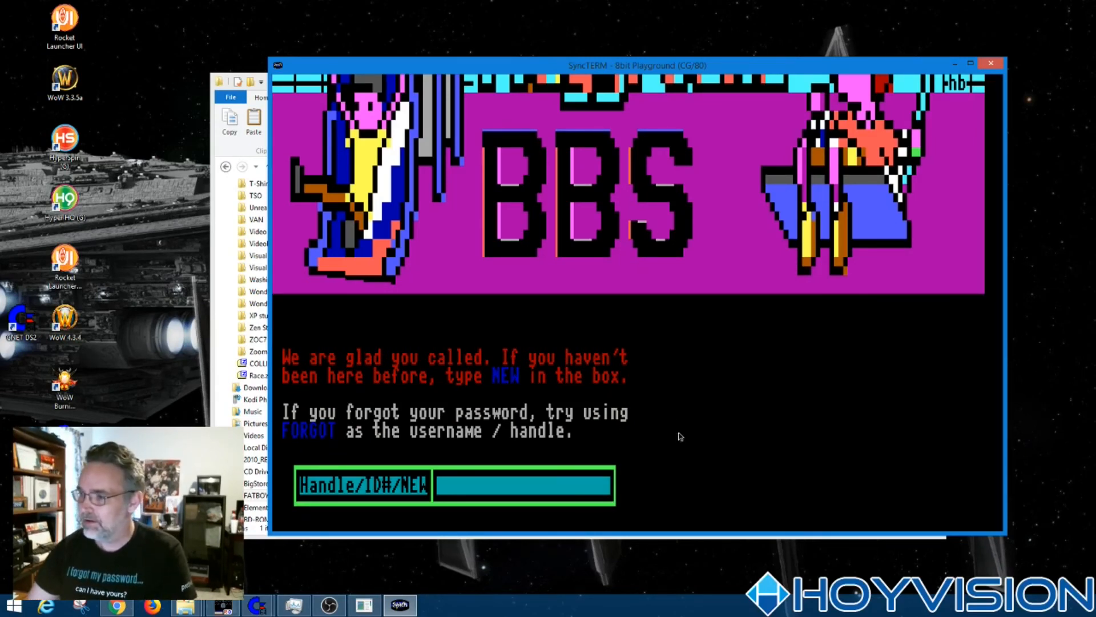
# Disconnect from 8bit Playground by entering OFF as the handle, and exit SyncTERM.
pyautogui.write('OFF')
pyautogui.press('Return')
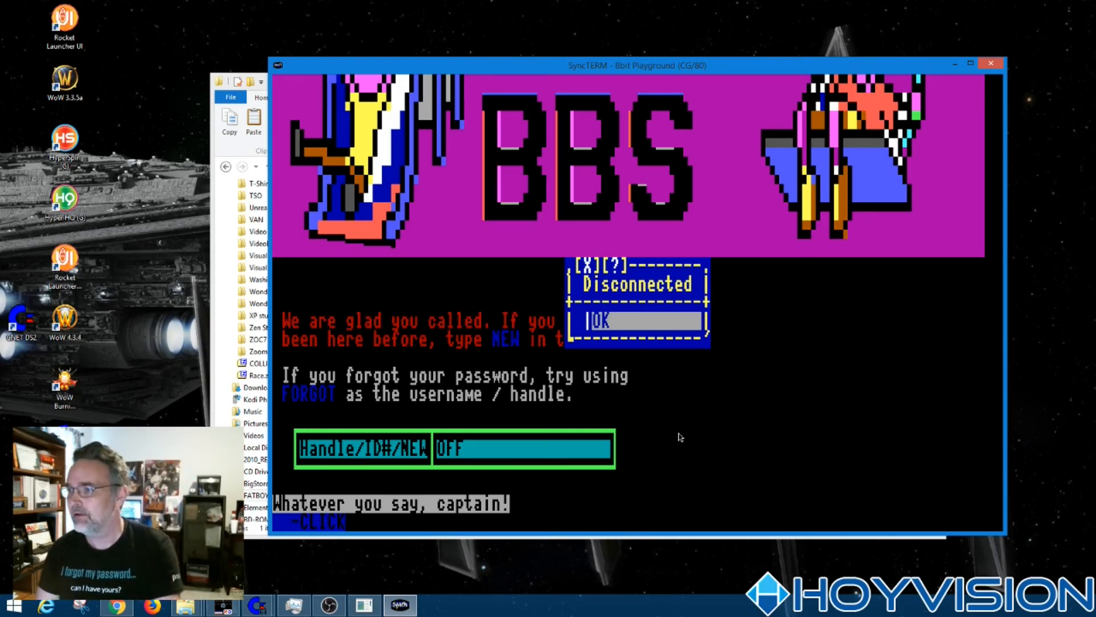
pyautogui.press('Return')
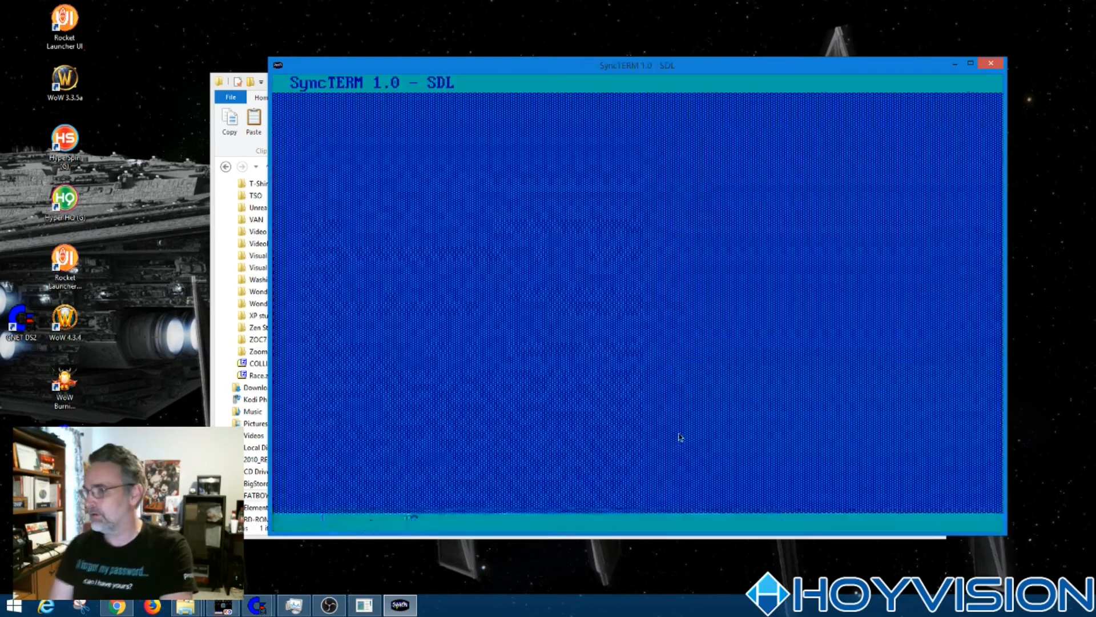
pyautogui.press('Escape')
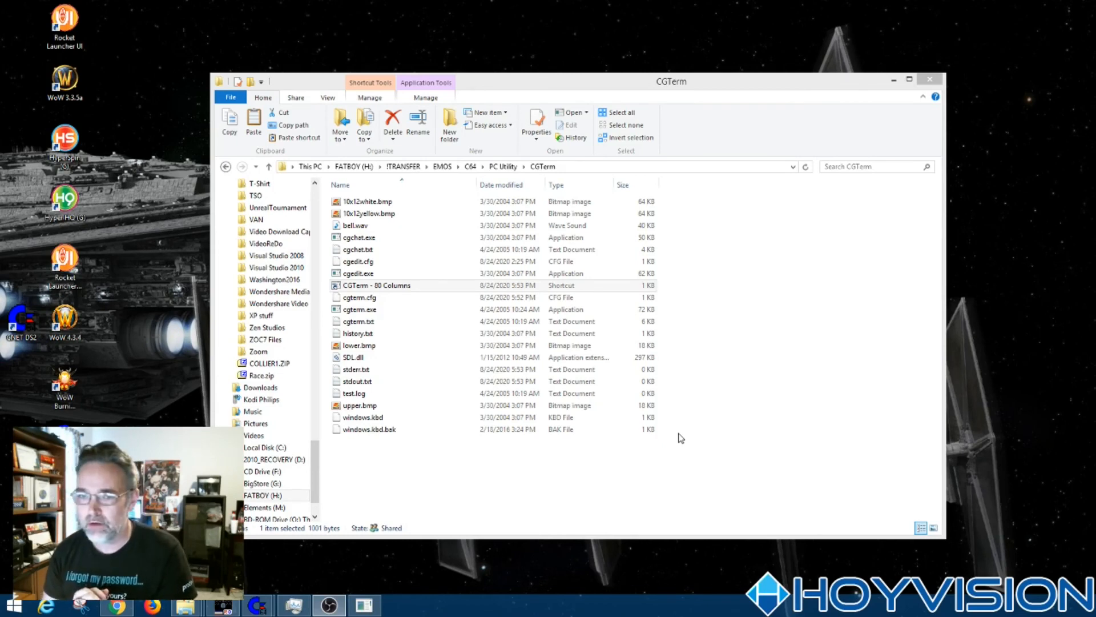
# Open cgterm.cfg from the CGTerm folder in Notepad++.
pyautogui.click(360, 309)
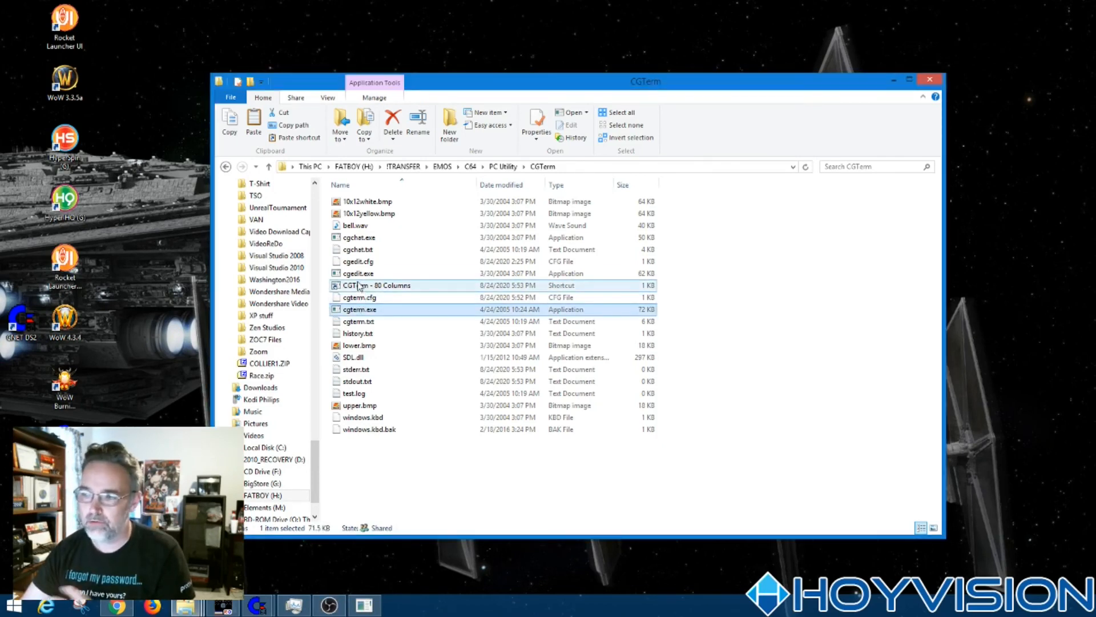
pyautogui.rightClick(362, 297)
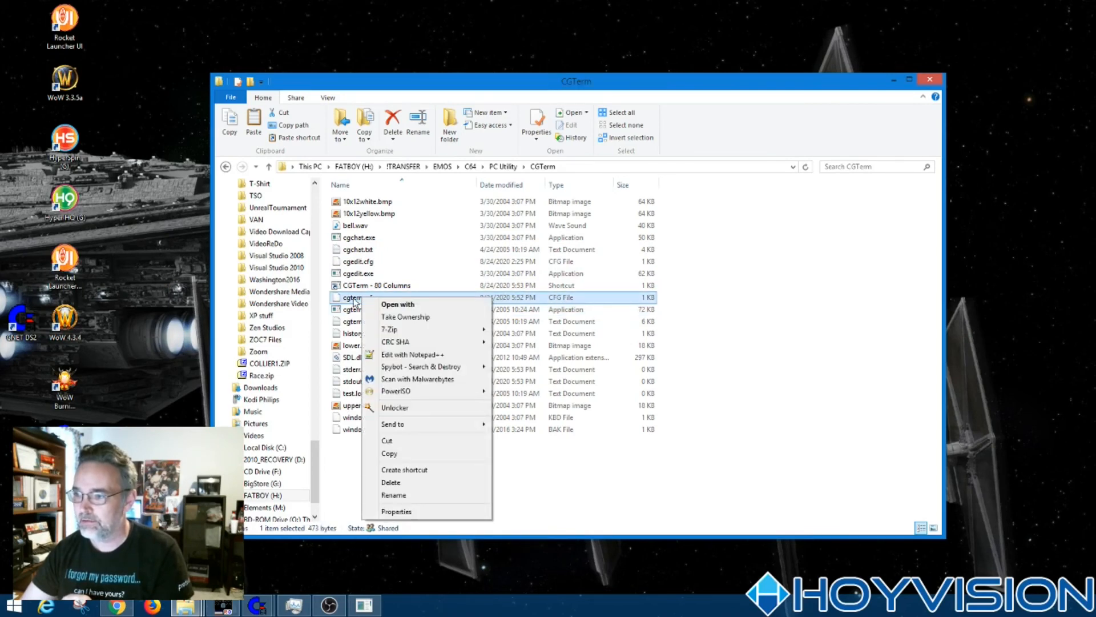
pyautogui.click(416, 354)
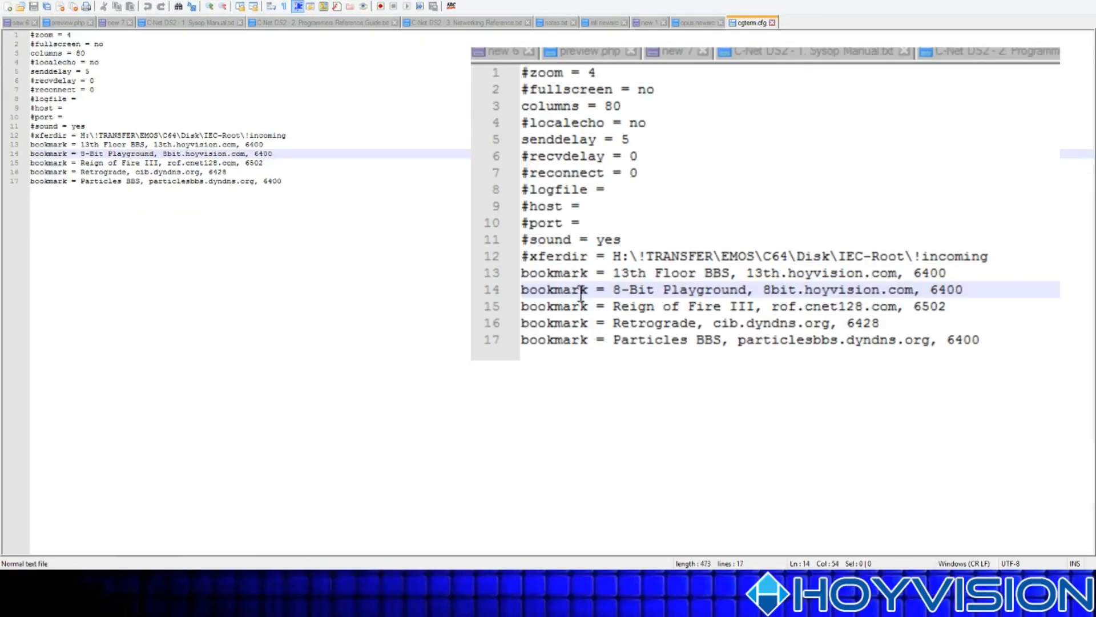
# Highlight the 8-Bit Playground bookmark's name, address and port, and select all bookmark lines from 13th Floor BBS to Particles BBS.
pyautogui.moveTo(81, 178); pyautogui.dragTo(282, 156)
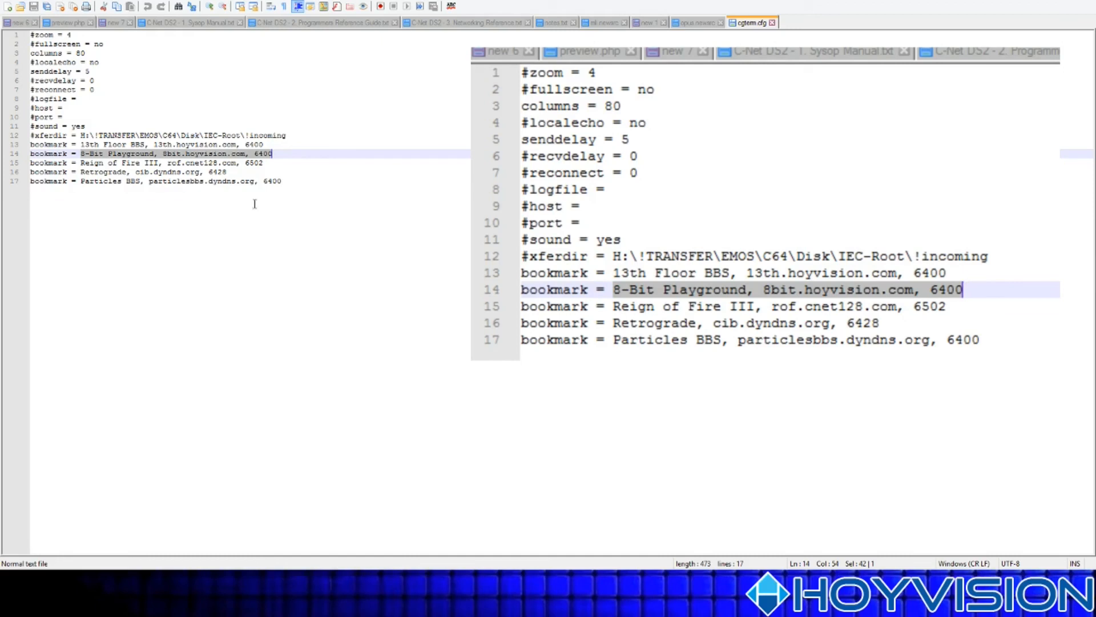
pyautogui.click(303, 184)
pyautogui.hotkey('shift', 'Home')
pyautogui.hotkey('shift', 'Up')
pyautogui.hotkey('shift', 'Up')
pyautogui.hotkey('shift', 'Up')
pyautogui.hotkey('shift', 'Up')
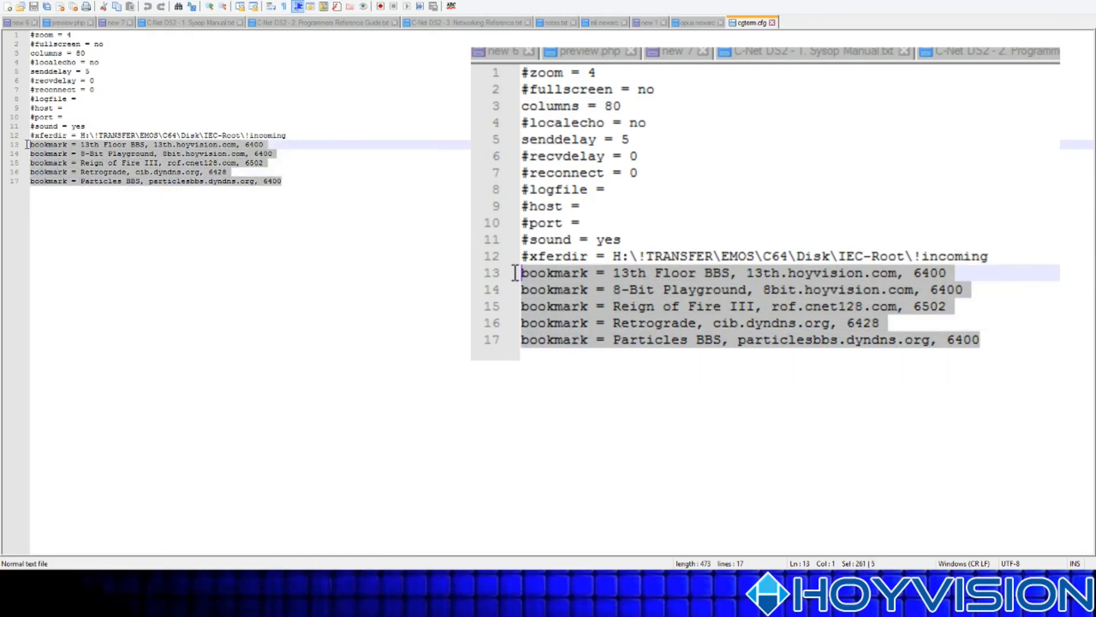